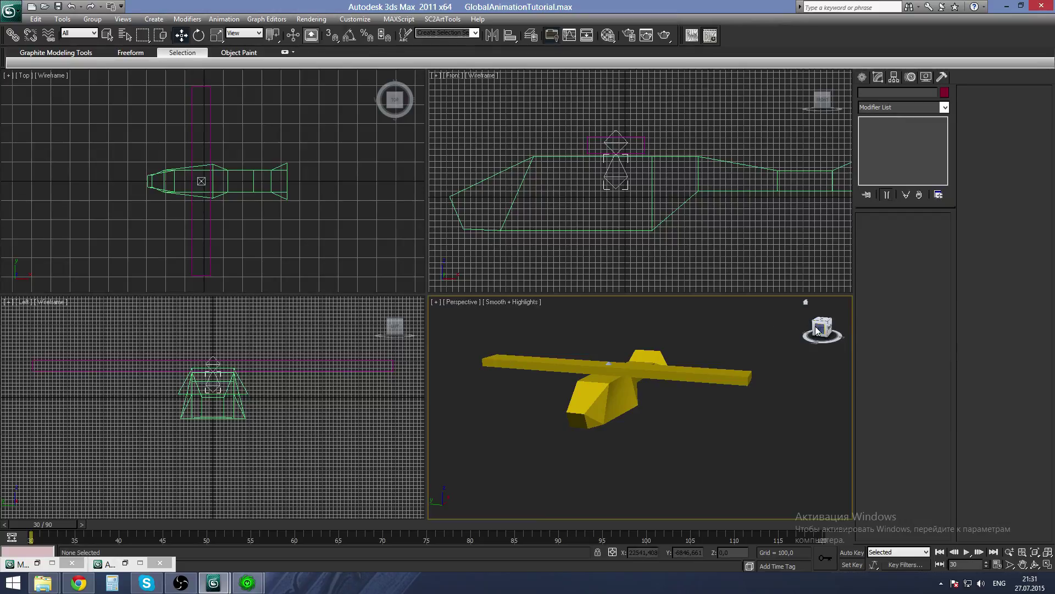
Inspect the helicopter model and identify its BoneBody and BoneRotor bones
drag(819, 330, 821, 330)
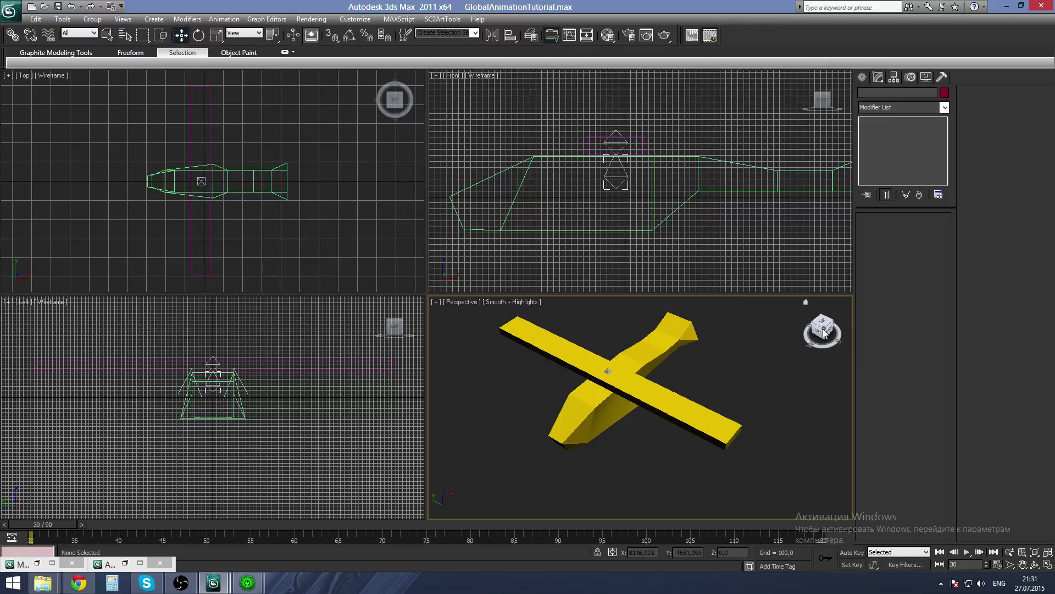
drag(819, 334, 823, 329)
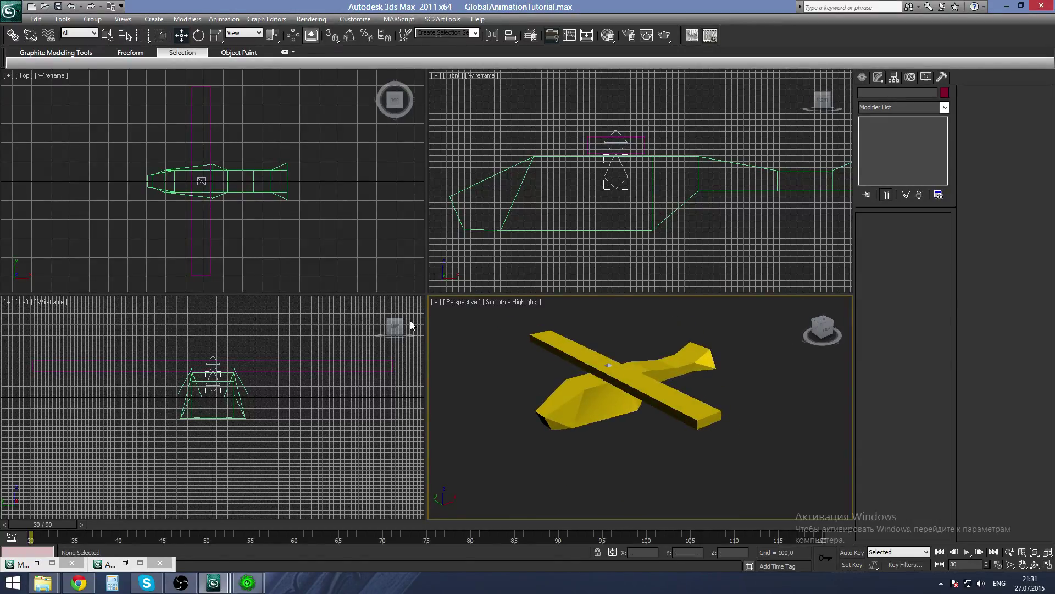
click(575, 192)
click(613, 179)
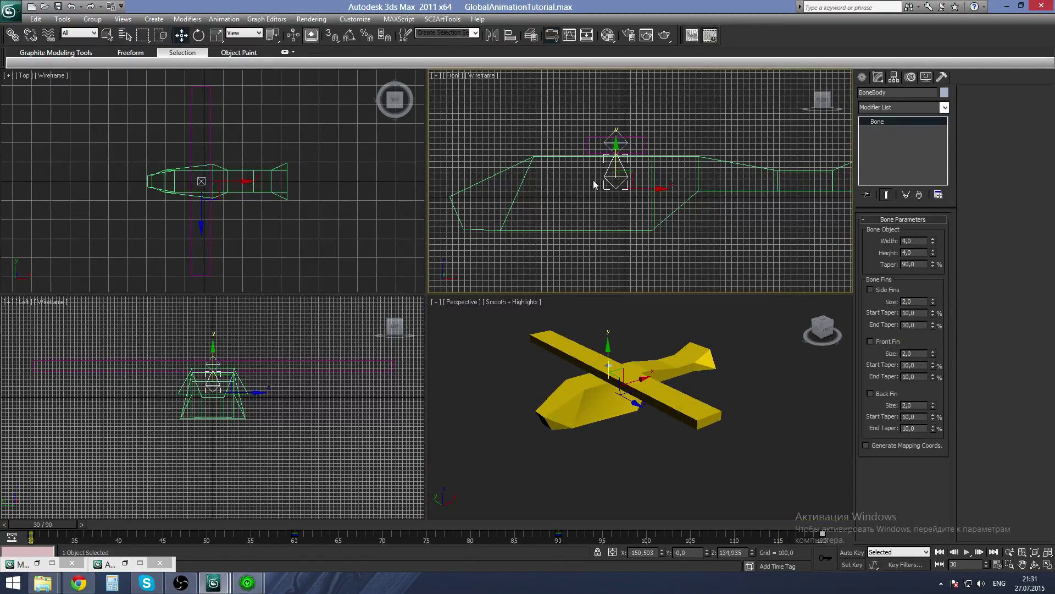
click(107, 34)
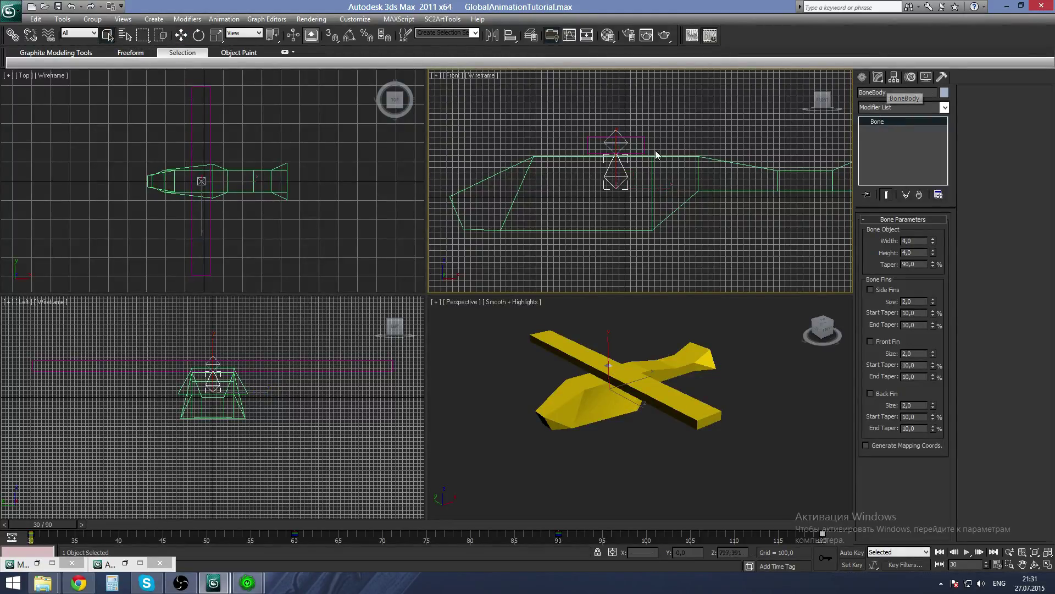
click(615, 144)
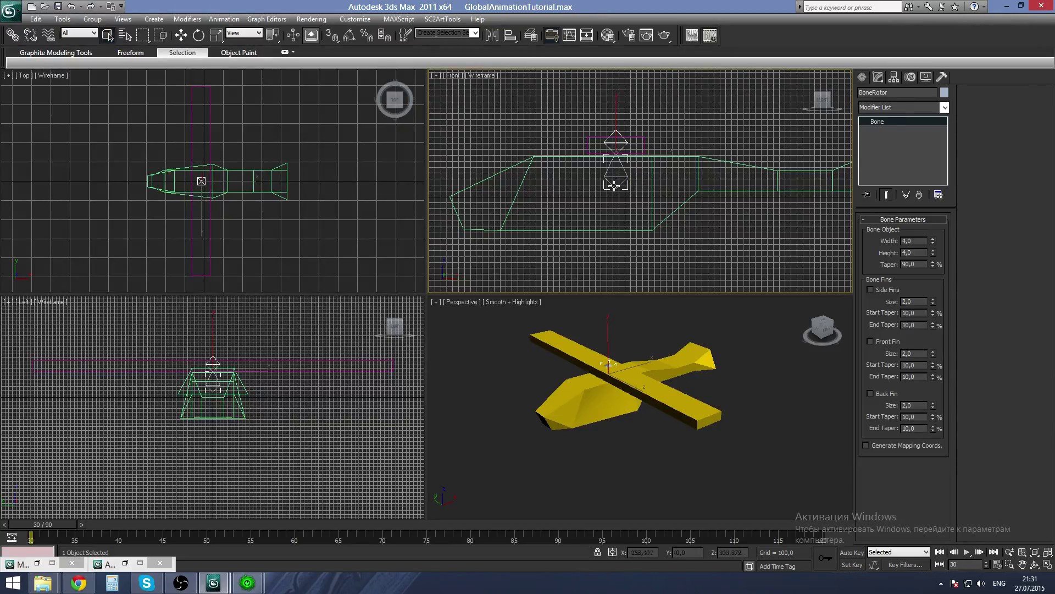
click(814, 329)
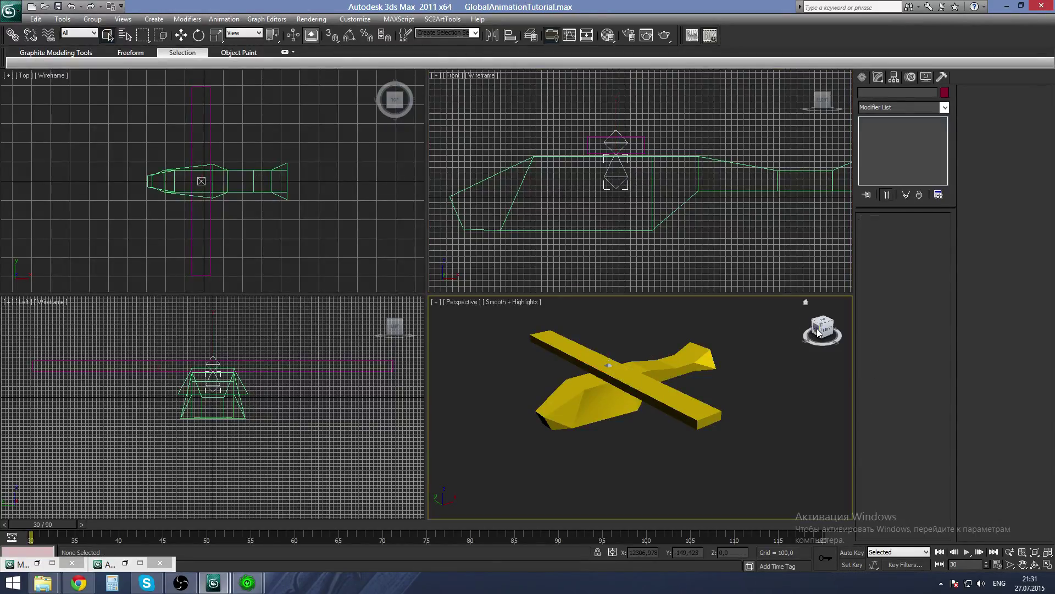
alt+middle_drag(737, 344, 694, 354)
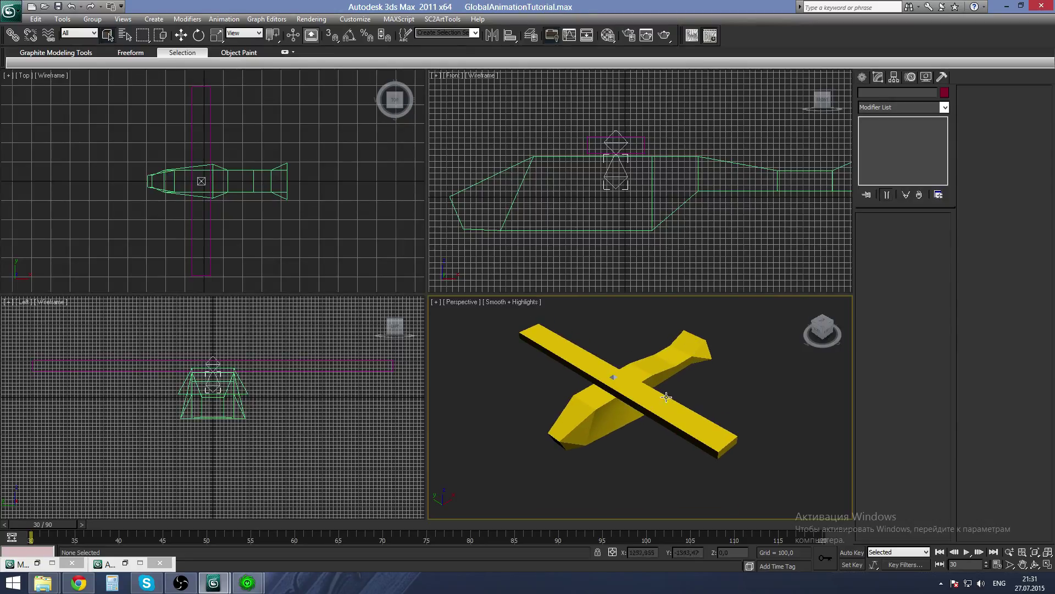
alt+middle_drag(668, 400, 660, 394)
click(611, 141)
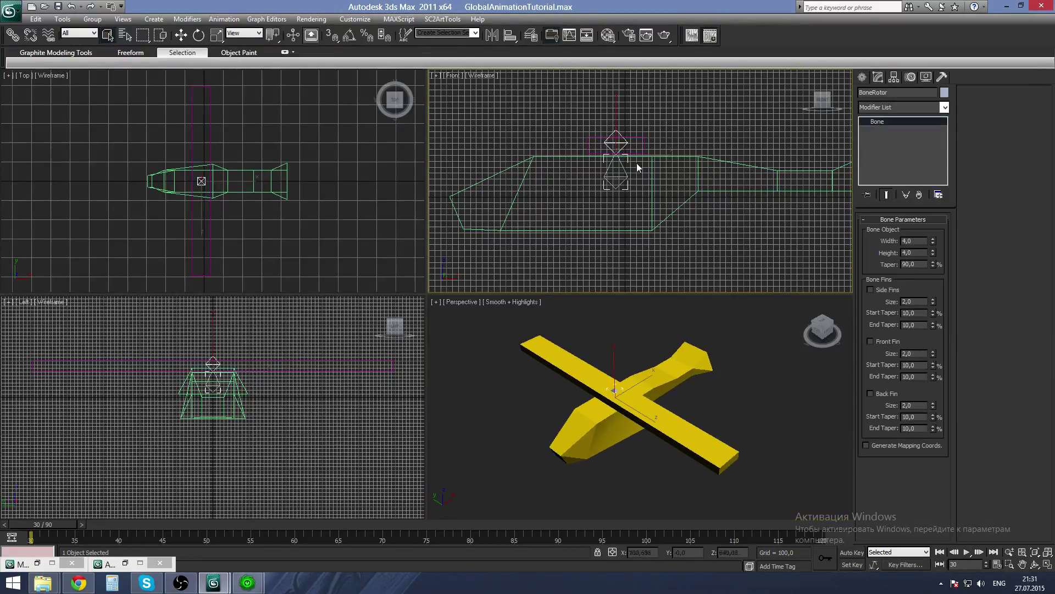
click(808, 332)
alt+middle_drag(808, 332, 769, 345)
alt+middle_drag(615, 362, 591, 334)
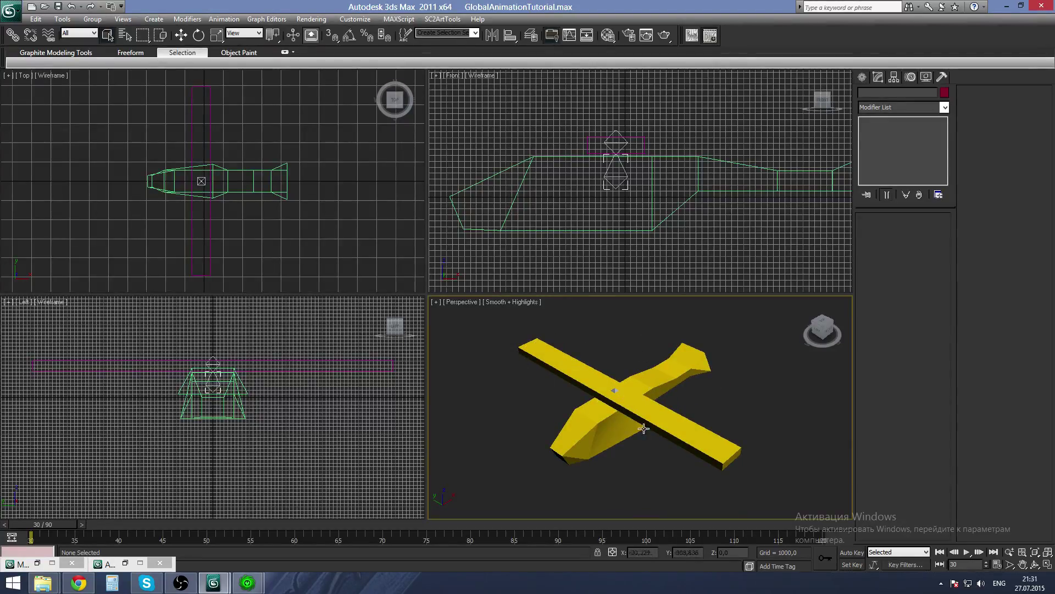
Try rotating BoneRotor to spin the rotor blade, and undo the rotation
click(615, 142)
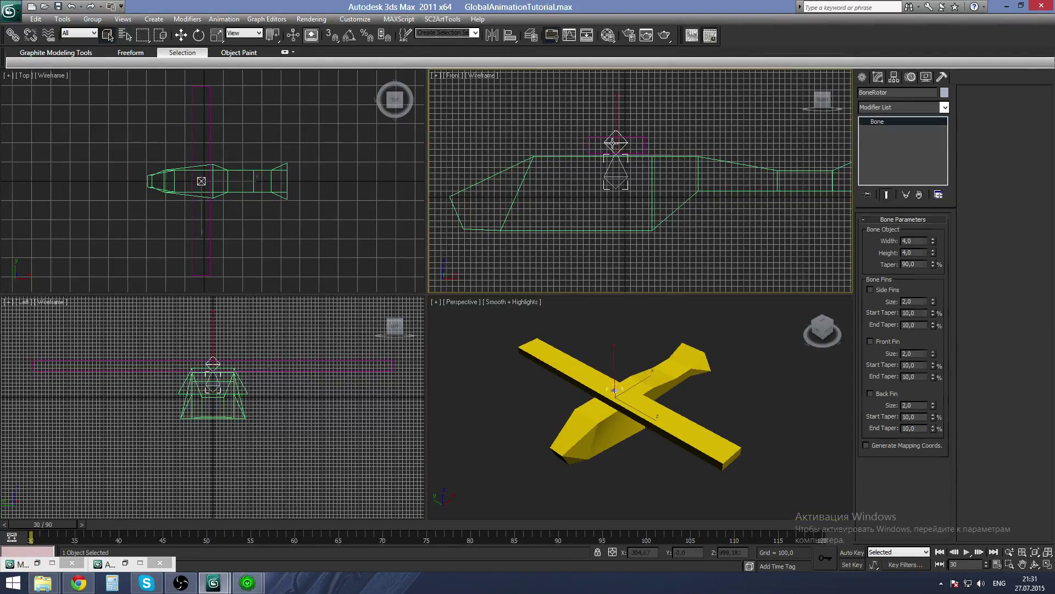
key(e)
drag(601, 423, 663, 404)
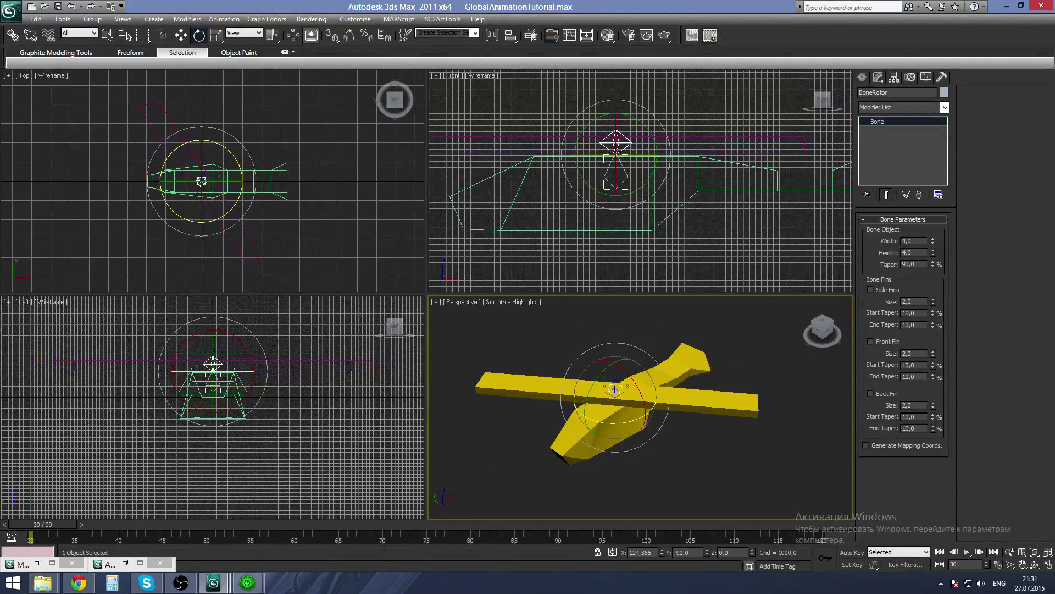
key(ctrl+z)
click(109, 36)
click(610, 332)
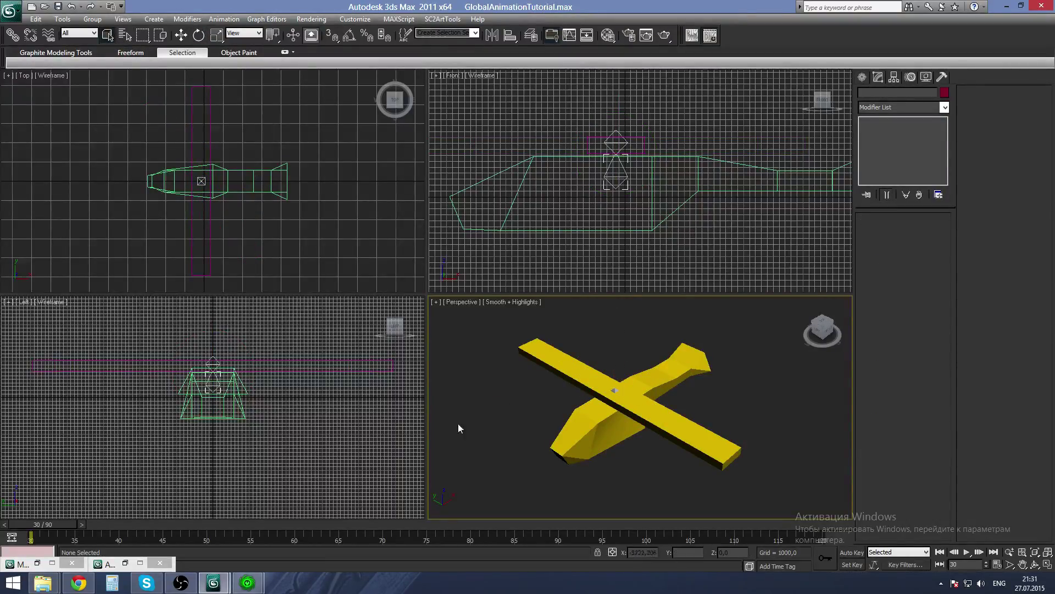
Open the SC2ArtTools Anim Props Floater to see the model's animation list
click(443, 19)
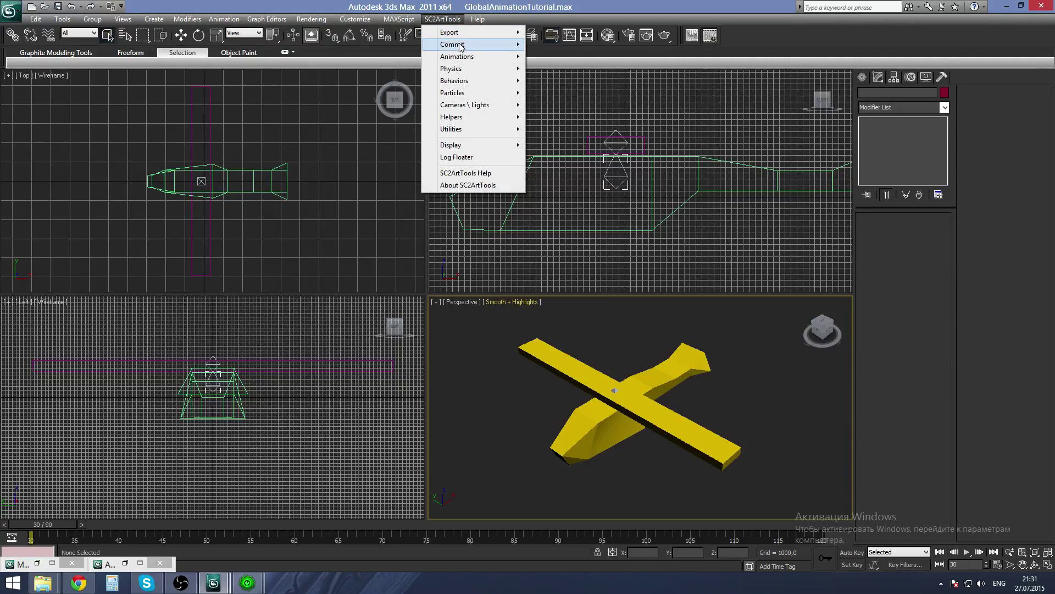
mouse_move(462, 57)
click(551, 57)
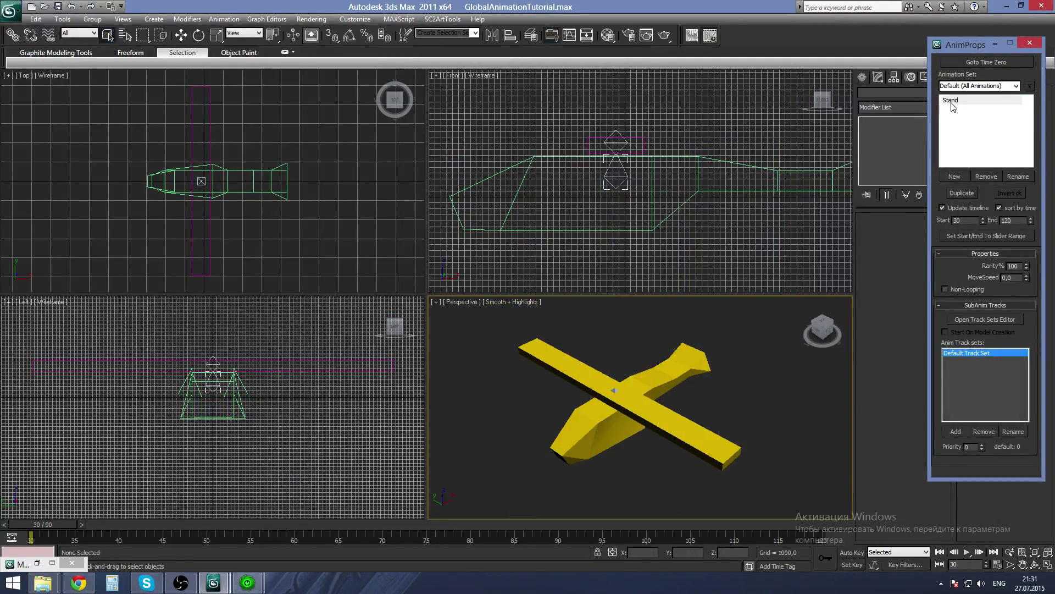
Preview the model's Stand animation in the StarCraft II Cutscene Editor, and put the preview away
click(443, 19)
mouse_move(456, 32)
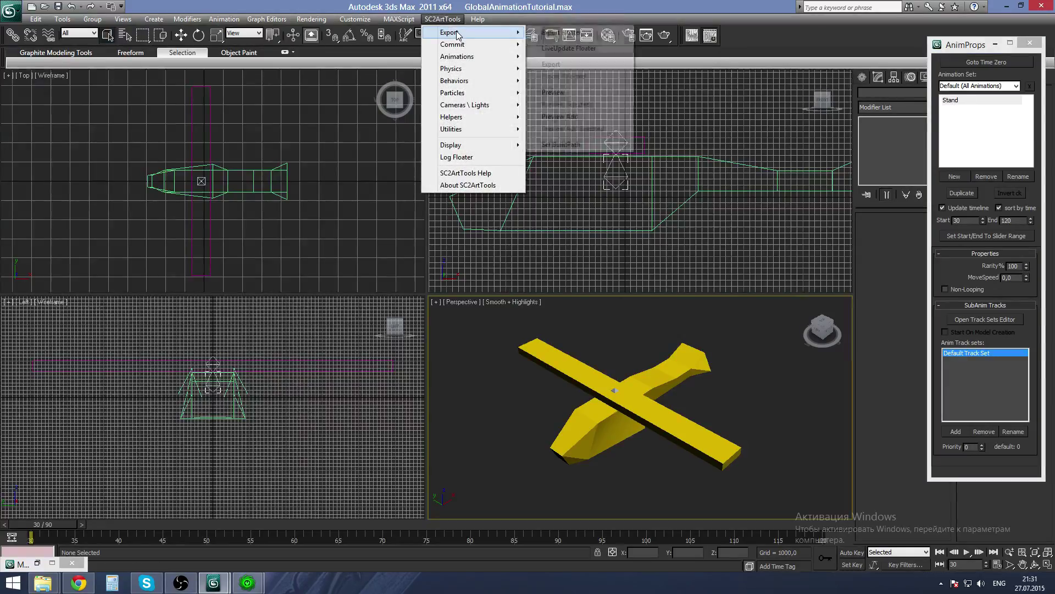
click(570, 92)
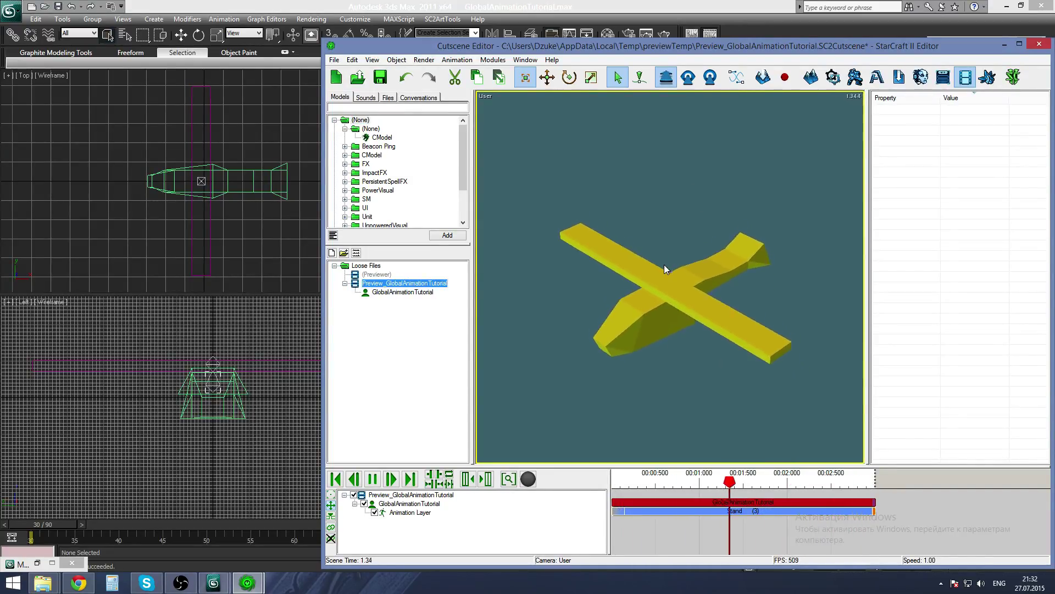
click(1005, 44)
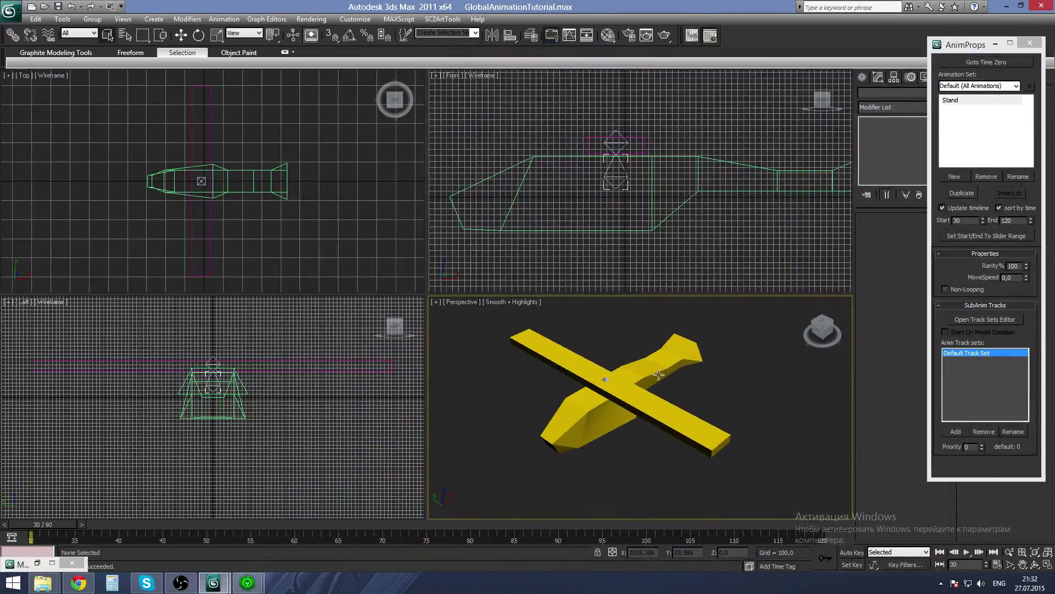
Add a GLstand animation starting at frame 150 with a length of 30, and make it the active animation
drag(820, 332, 805, 330)
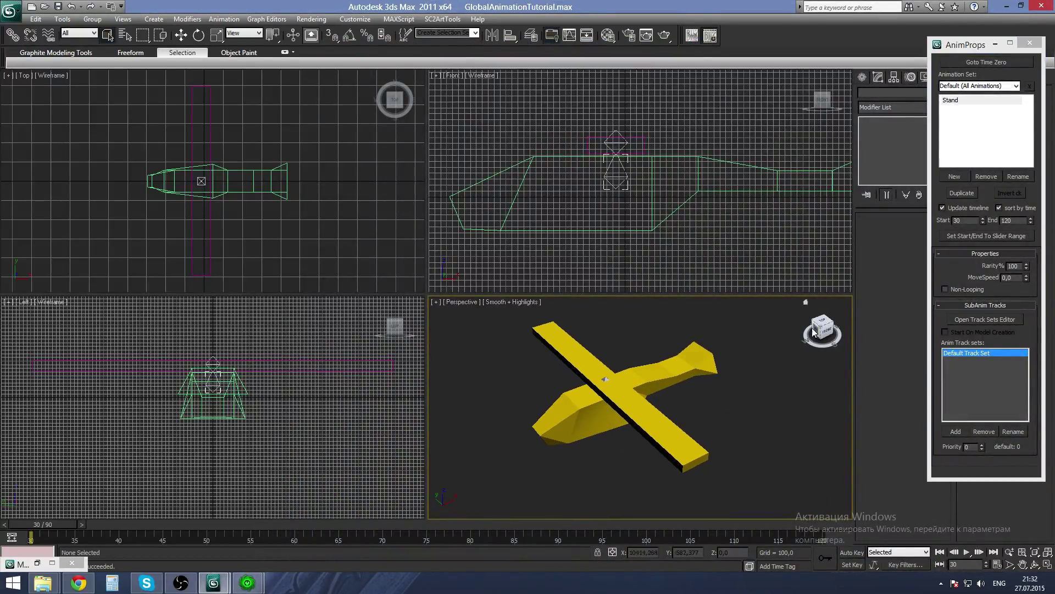
click(449, 22)
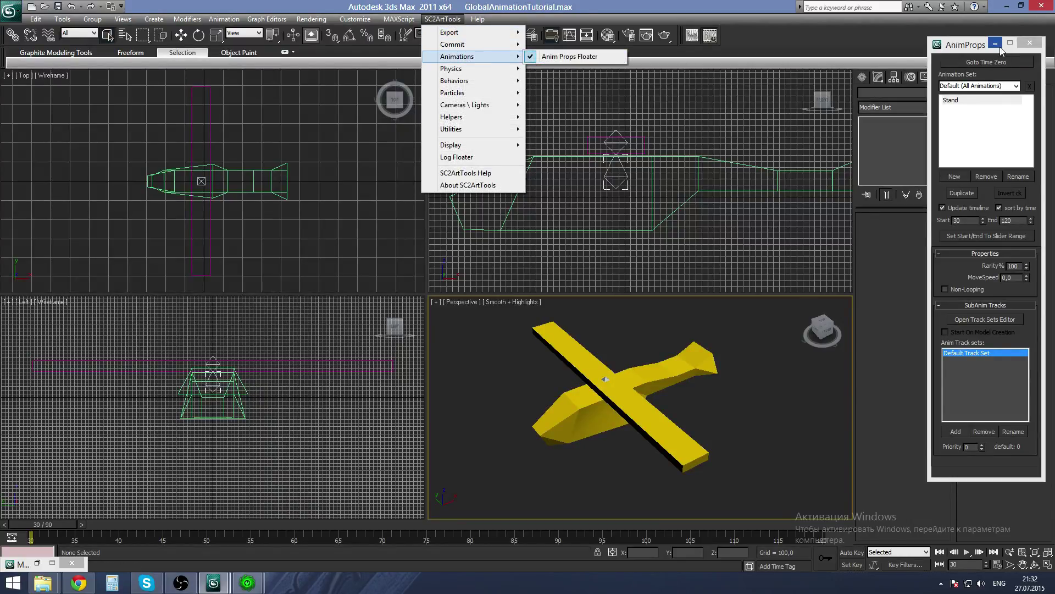
click(977, 50)
drag(977, 50, 782, 57)
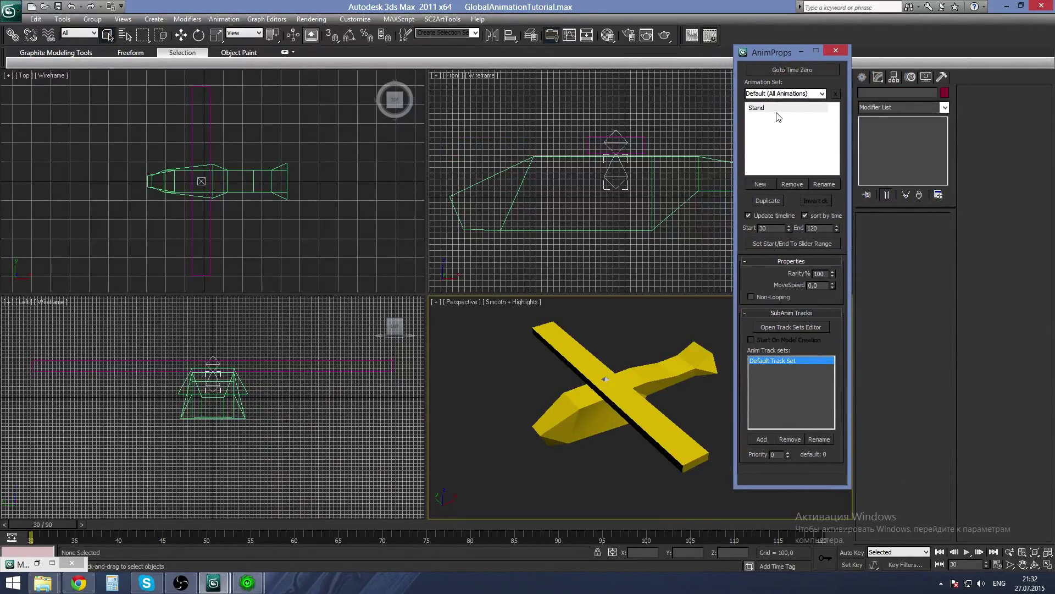
click(760, 184)
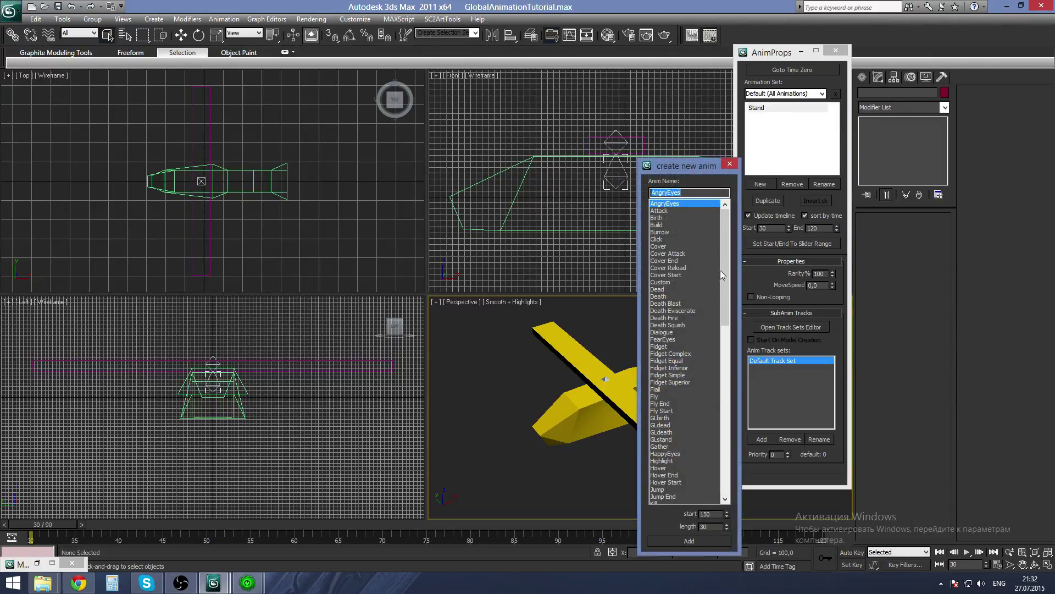
drag(728, 282, 715, 259)
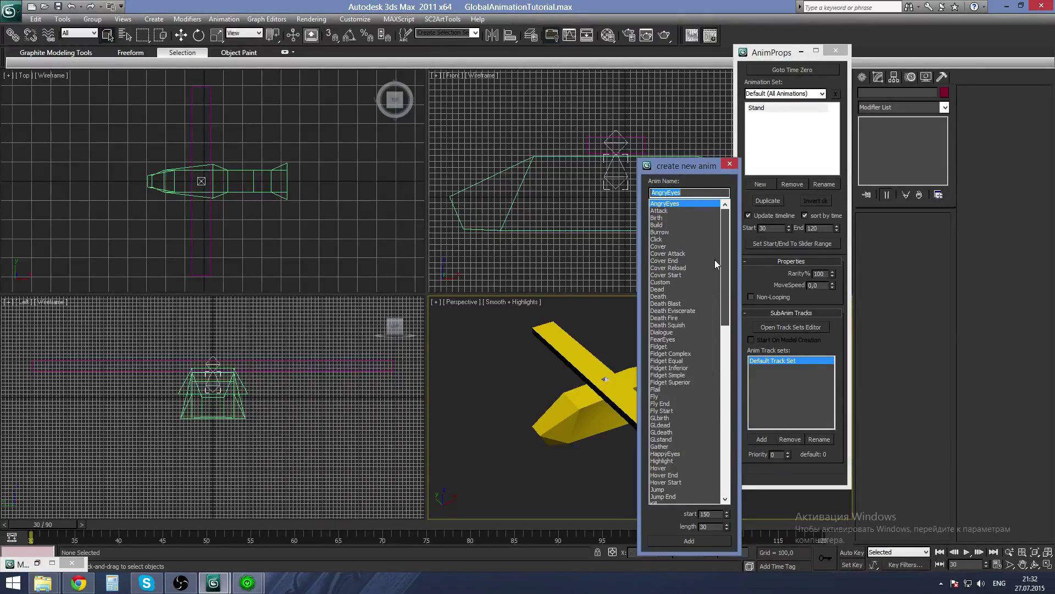
double_click(663, 440)
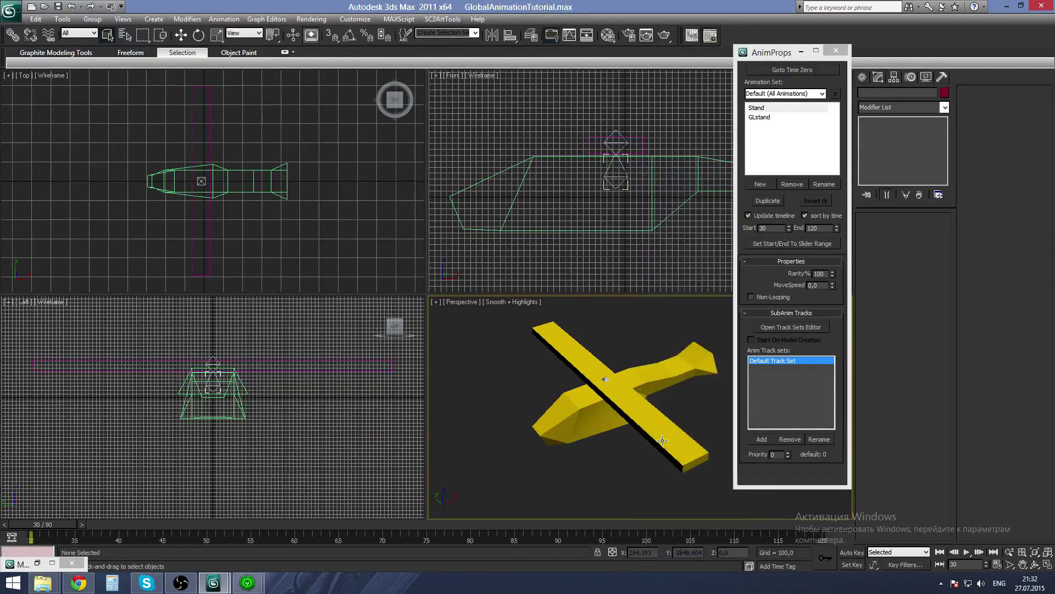
click(766, 118)
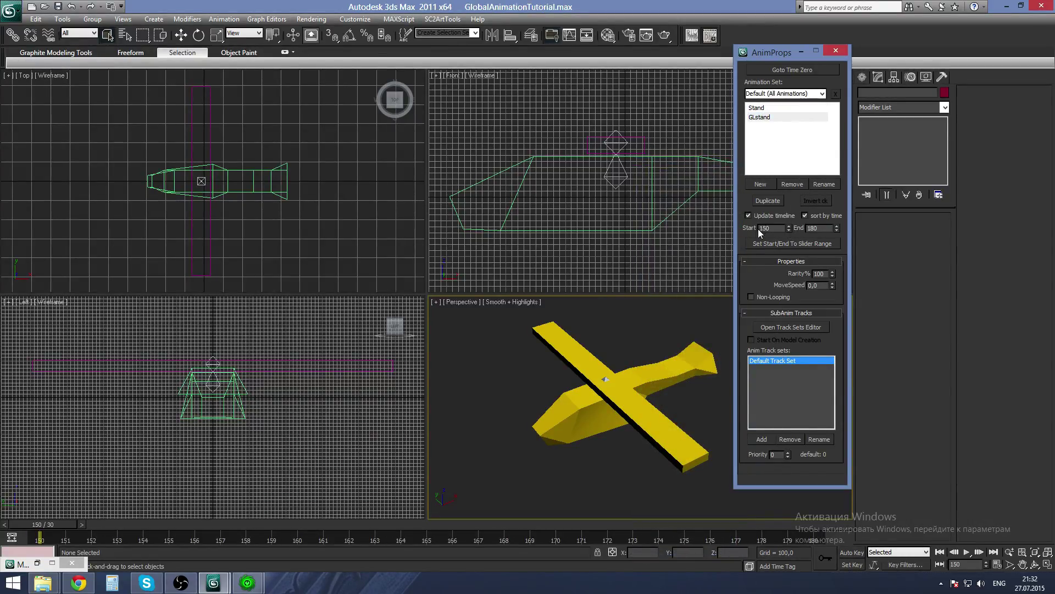
click(761, 117)
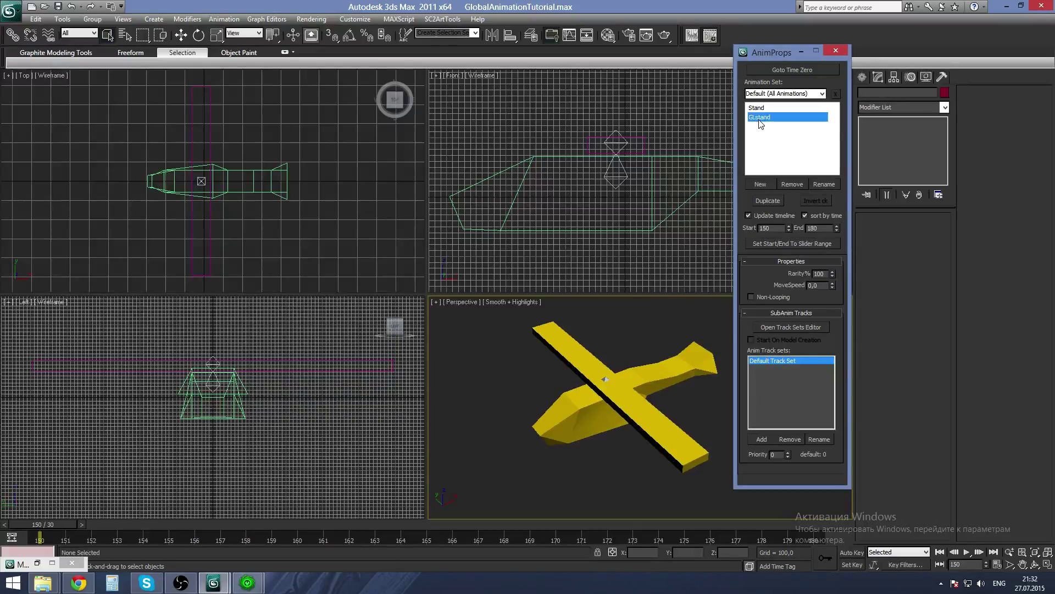
Preview the model again in the Cutscene Editor with GLstand in its animation list, and return to the 3ds Max scene
click(443, 19)
mouse_move(467, 29)
click(557, 92)
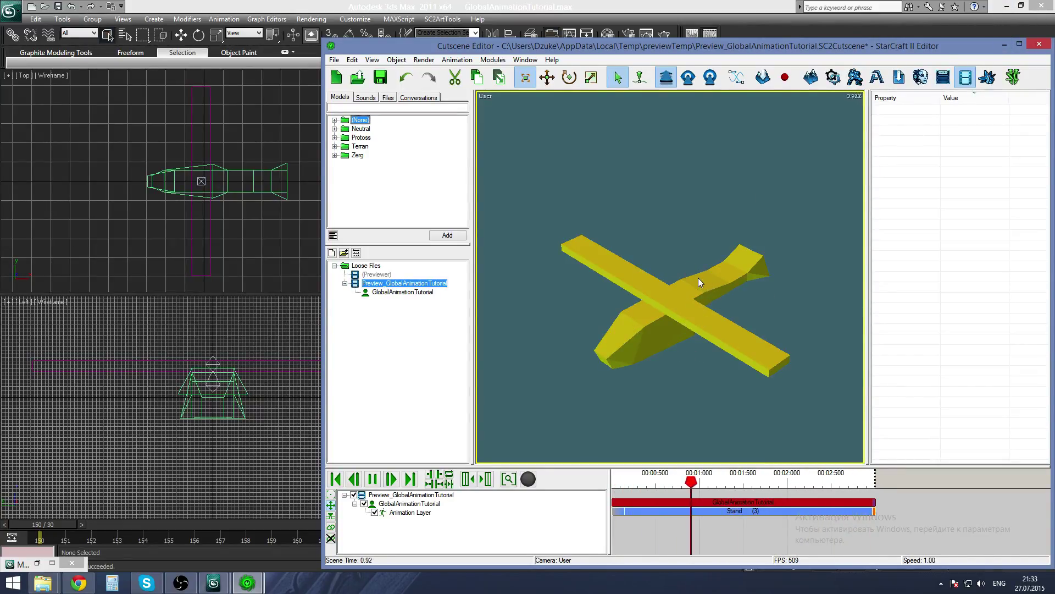
click(1004, 46)
Select the rotor bone and open a new Track View on its transform tracks
drag(786, 52, 919, 43)
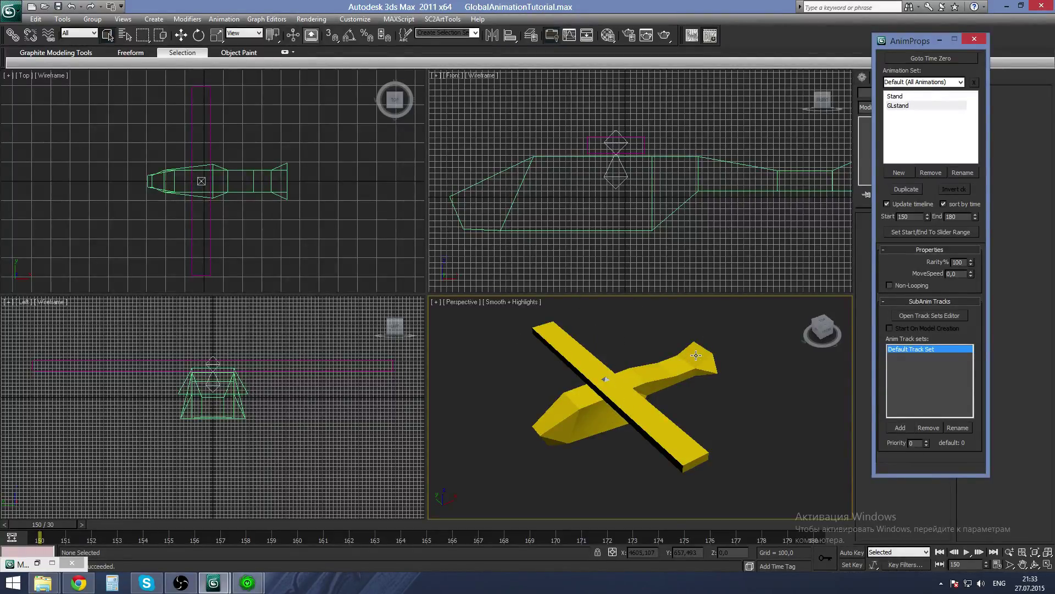
click(605, 379)
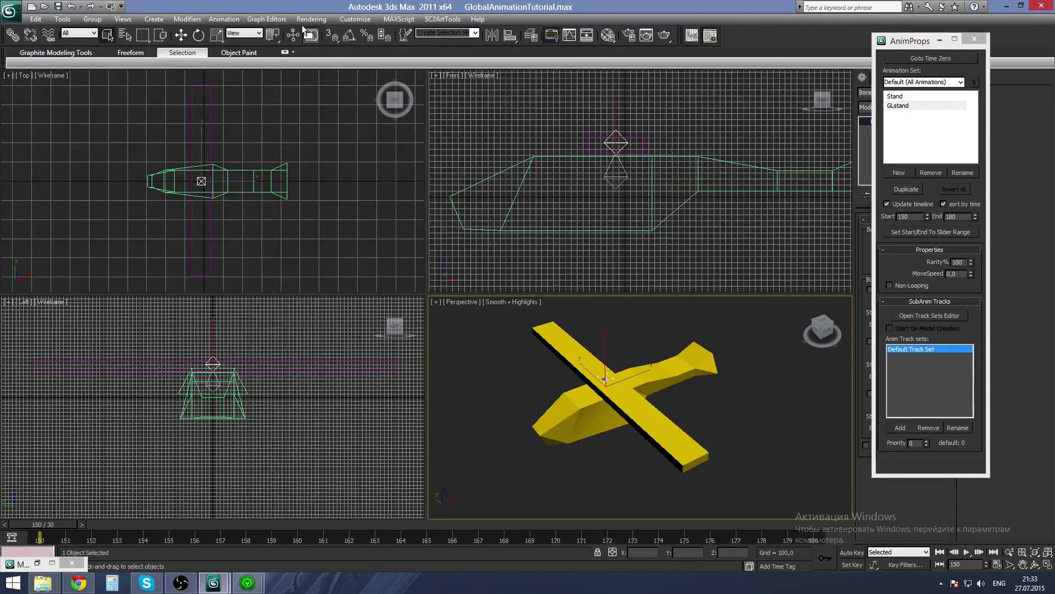
click(267, 19)
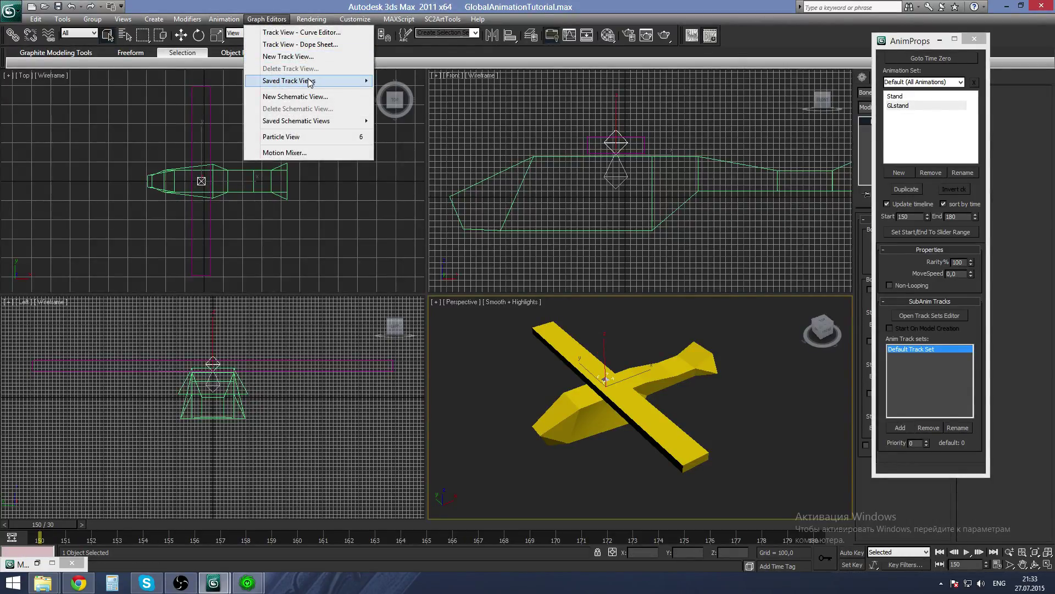
click(288, 57)
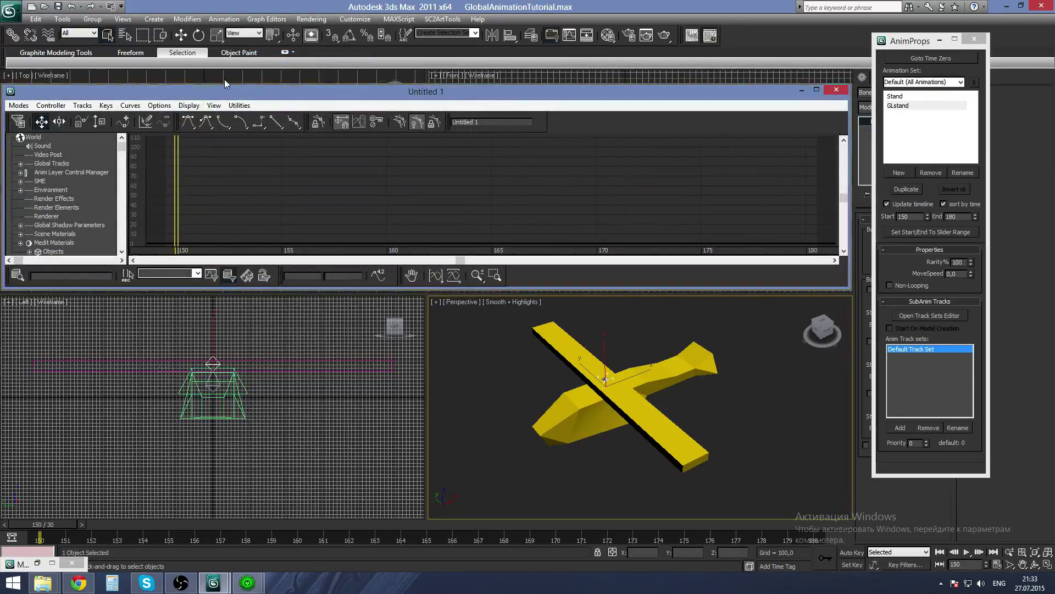
drag(225, 88, 268, 73)
drag(166, 134, 164, 192)
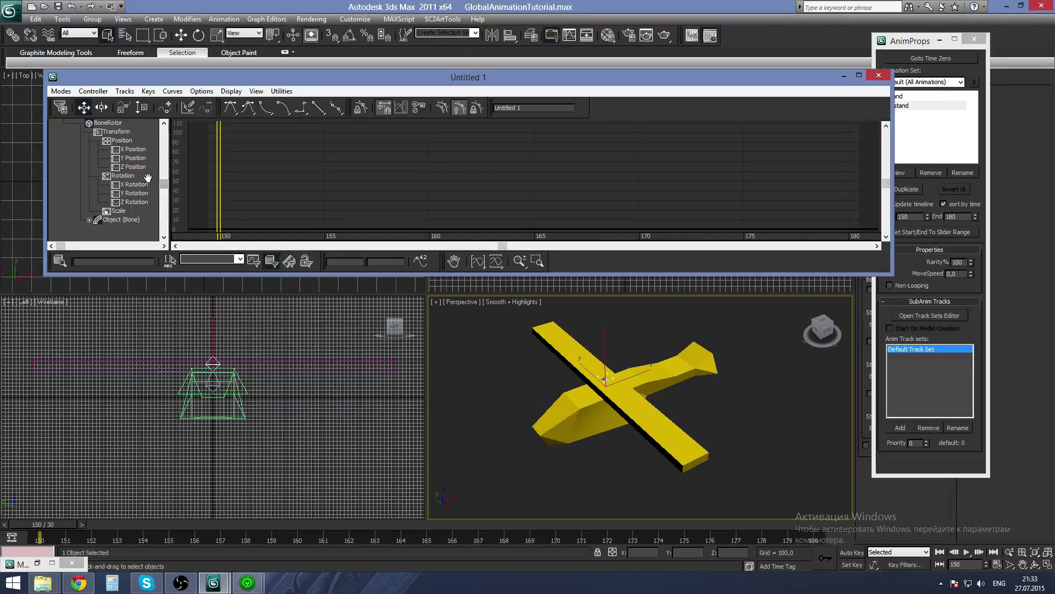
Add keys at frames 150 and 180 on BoneRotor's Z Position curve
click(132, 151)
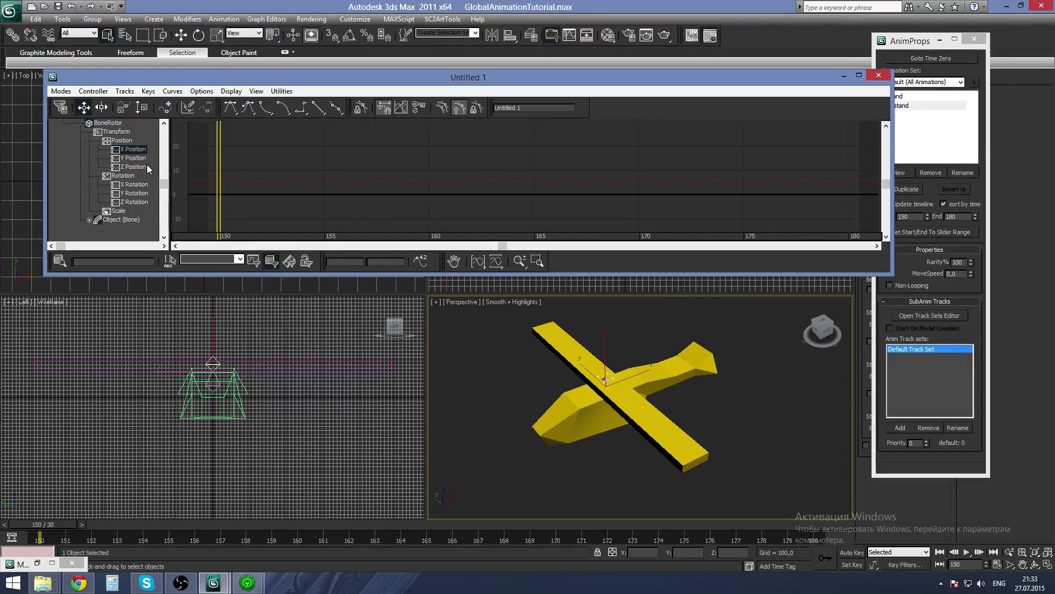
click(136, 165)
middle_drag(248, 209, 325, 201)
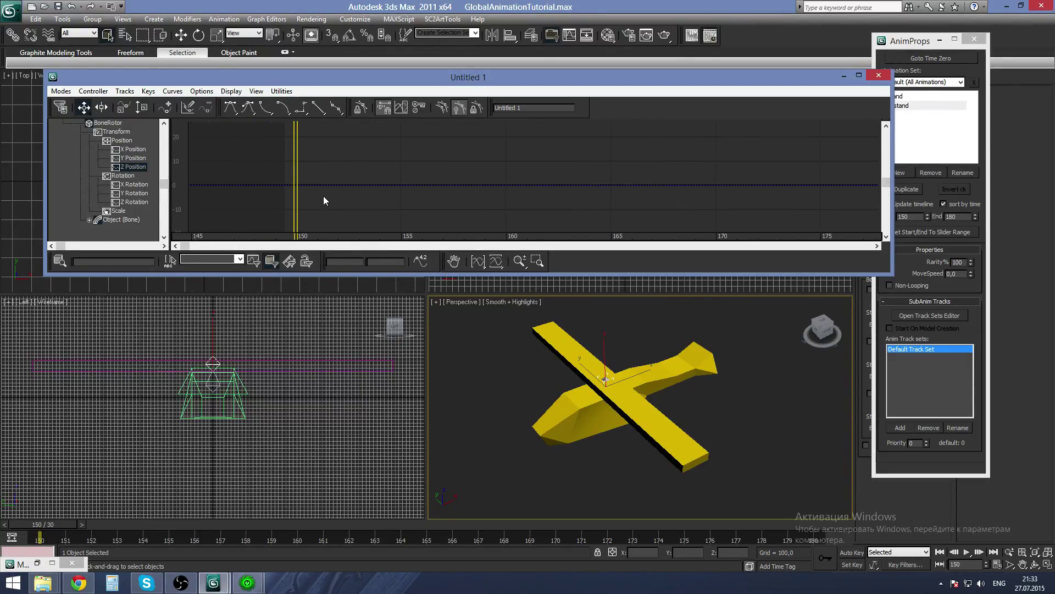
click(165, 108)
click(298, 191)
middle_drag(599, 213, 306, 204)
click(635, 176)
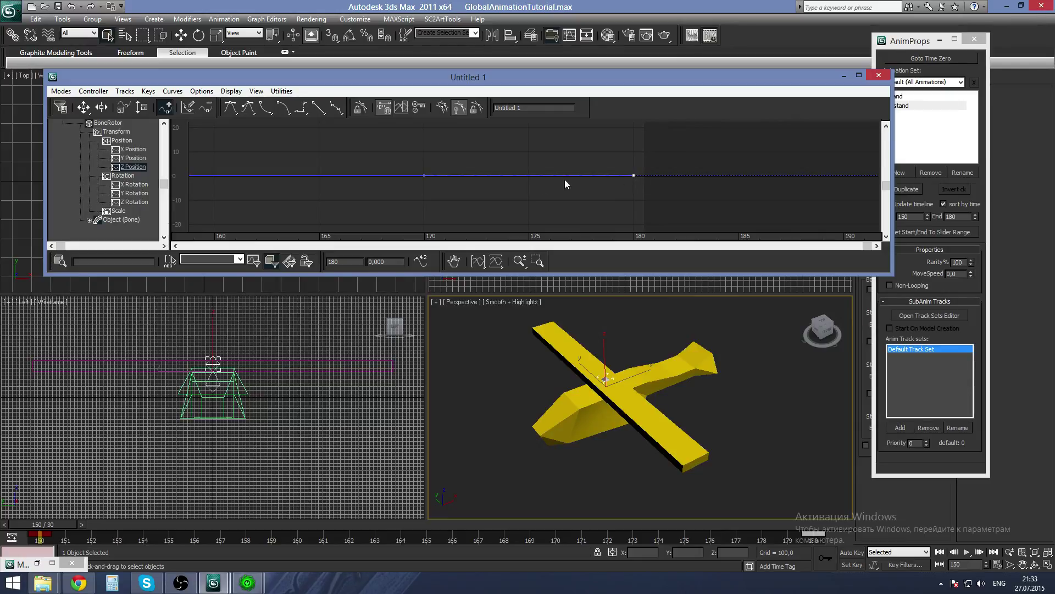
scroll(541, 166, down, 3)
middle_drag(350, 152, 333, 170)
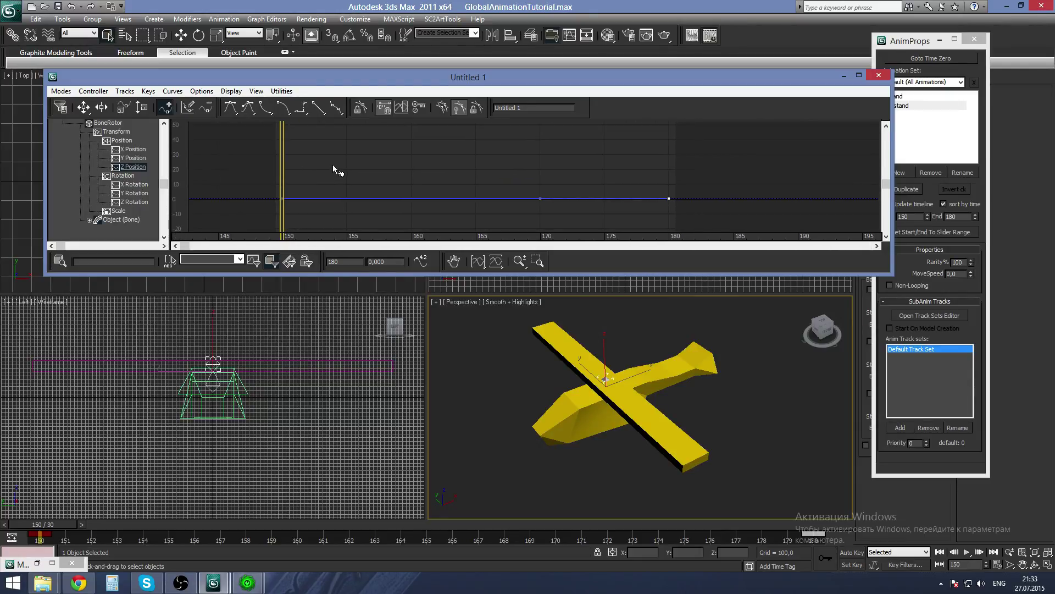
Set the value of BoneRotor's Z Position key at frame 180 to 360
click(83, 107)
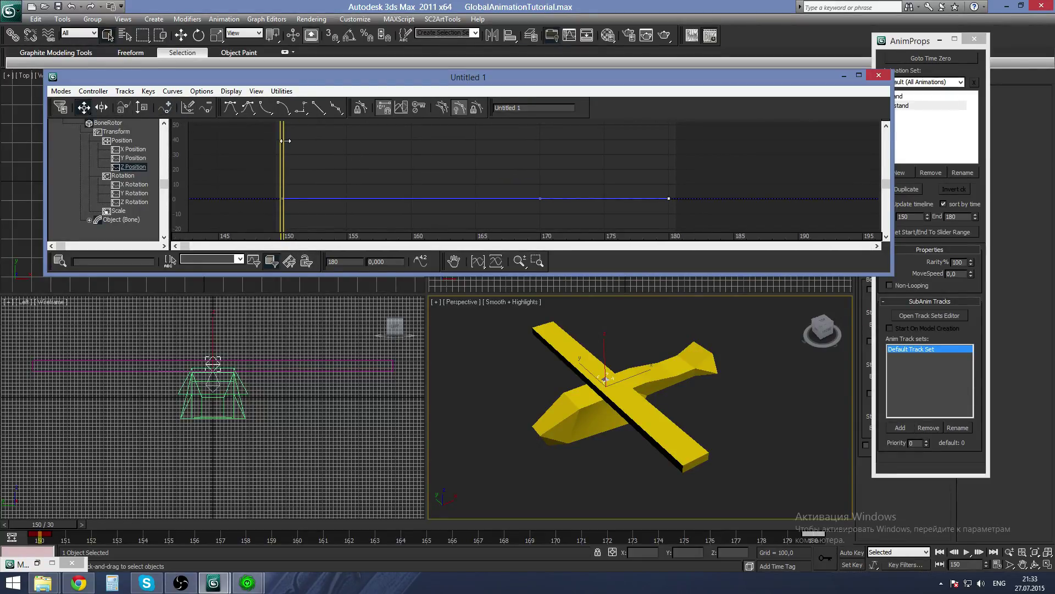
right_click(669, 198)
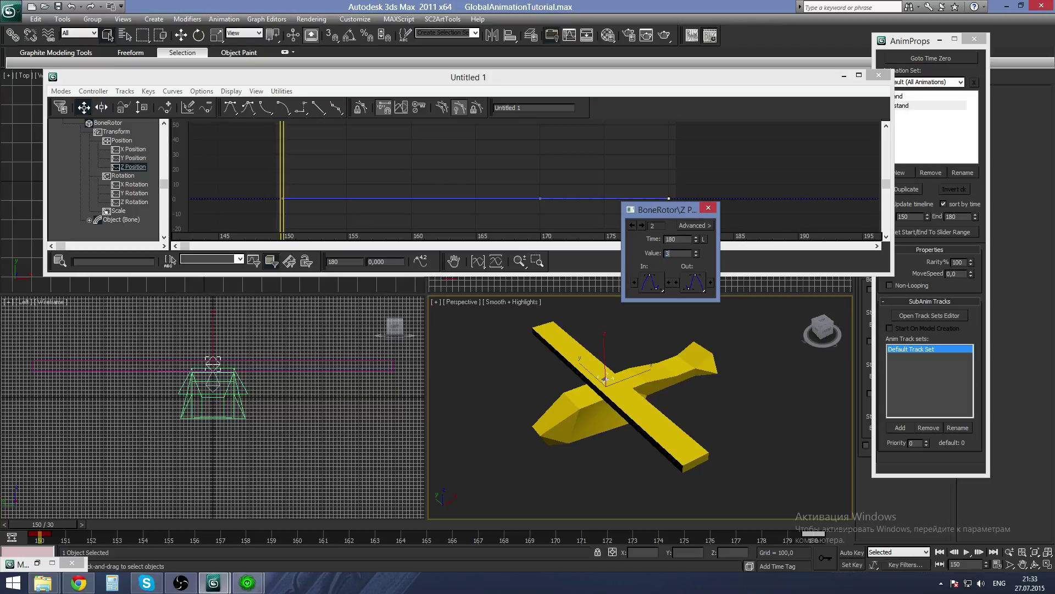
text(360)
key(Return)
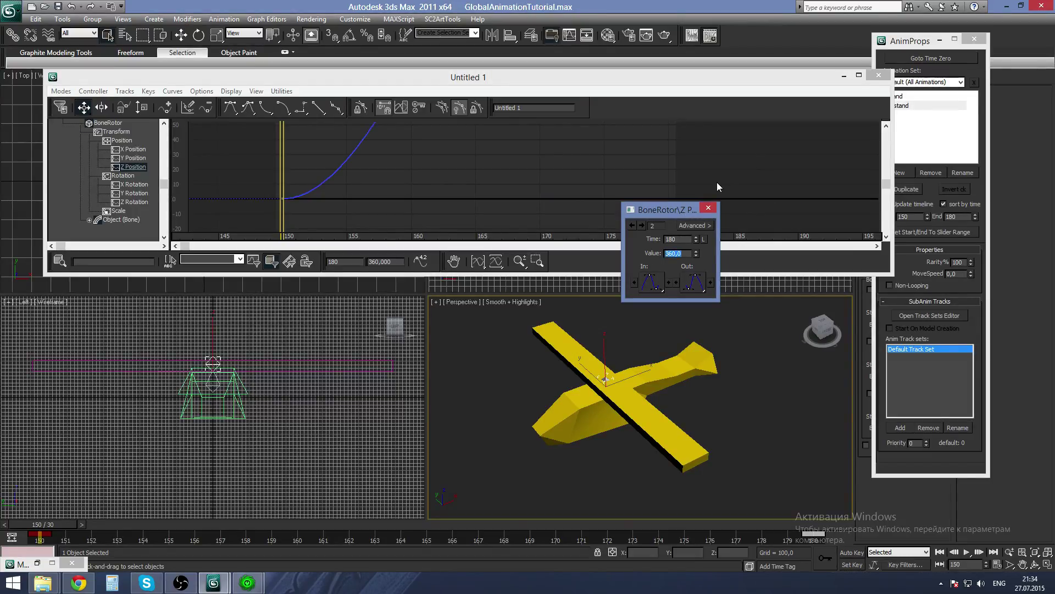
click(708, 207)
scroll(588, 172, down, 3)
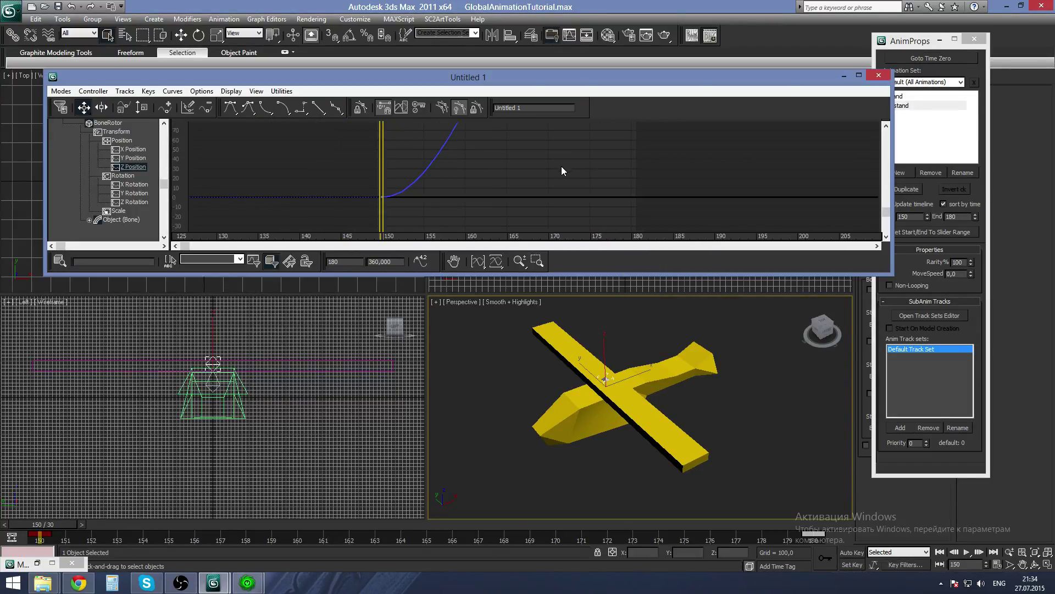
Make both Z Position keys linear and scrub the timeline to check the rotor's motion
click(496, 261)
middle_drag(550, 162, 540, 178)
scroll(536, 146, down, 4)
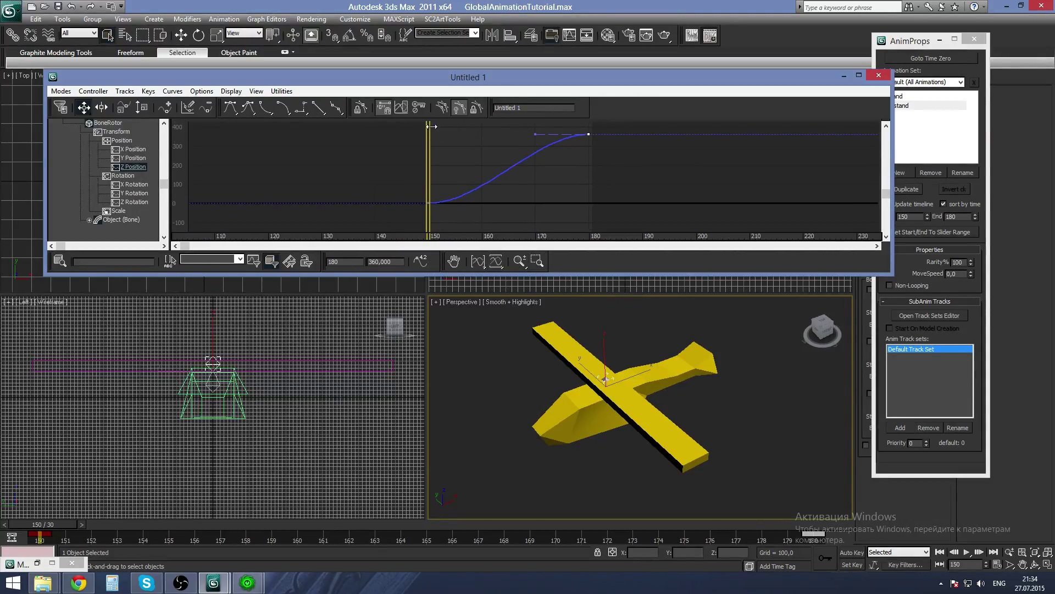
drag(394, 123, 608, 192)
click(317, 109)
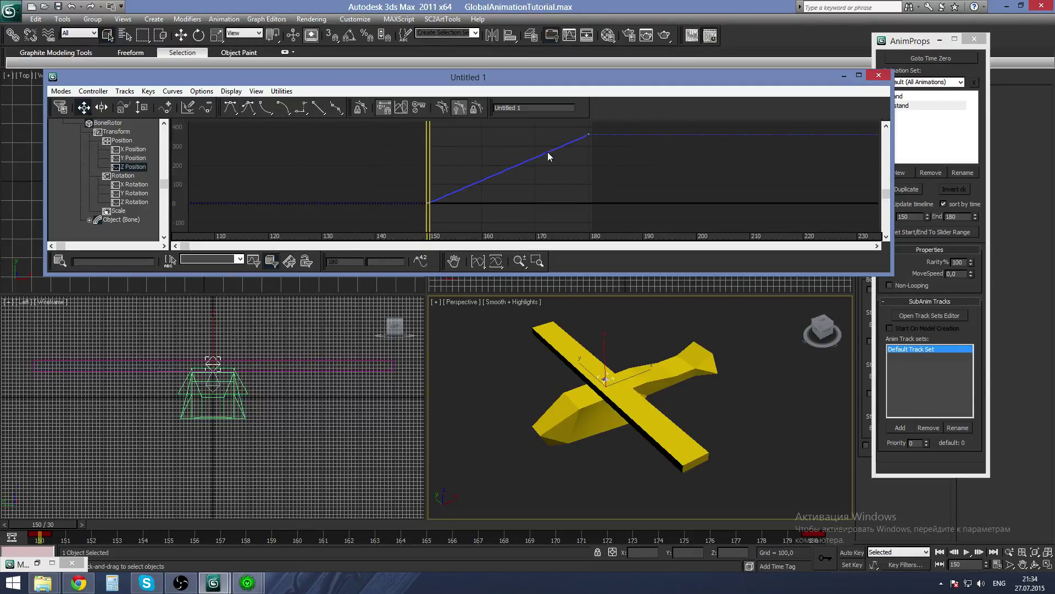
mouse_move(40, 533)
mouse_down()
mouse_move(143, 534)
mouse_move(39, 535)
mouse_up()
Delete the Z Position keys at frames 150 and 180
drag(558, 135, 604, 165)
key(Delete)
click(428, 203)
click(459, 233)
Add keys at frames 150 and 180 on BoneRotor's Z Rotation curve
click(128, 202)
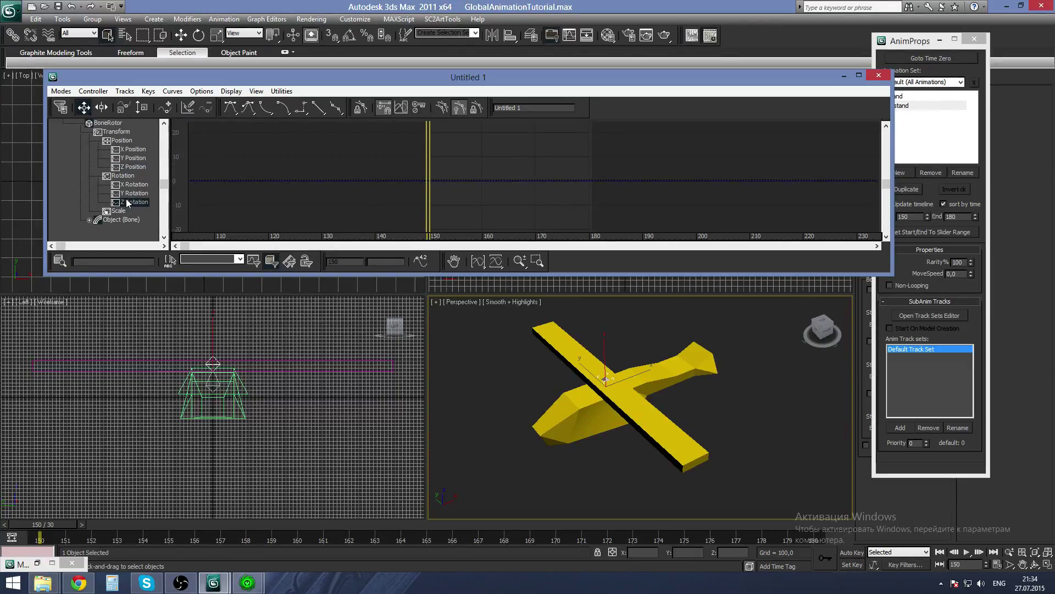
click(163, 108)
click(428, 180)
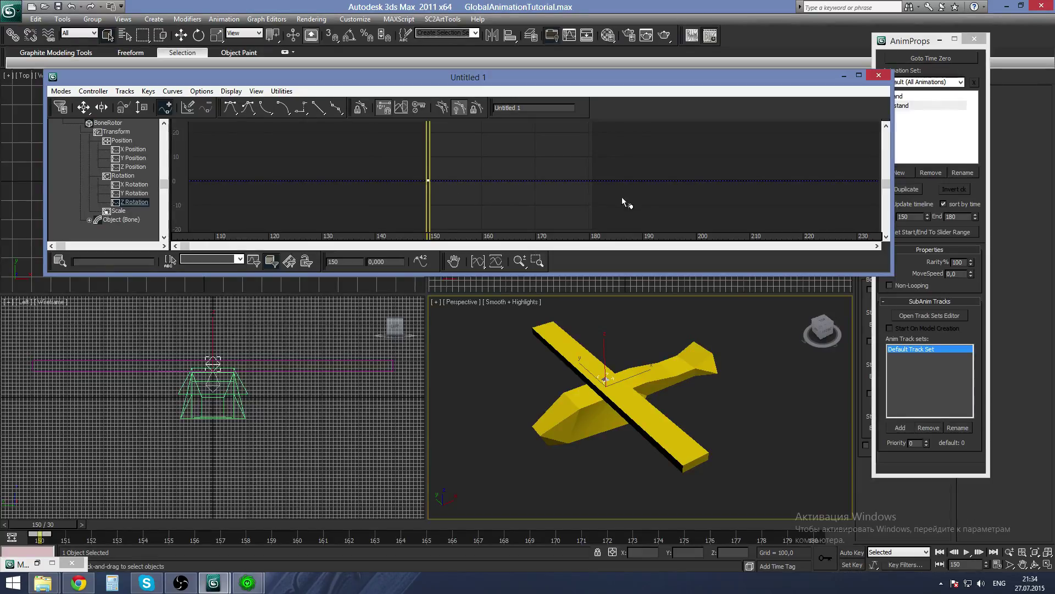
click(588, 179)
Set the Z Rotation key at frame 180 to 360 and make the curve linear
click(83, 107)
right_click(588, 181)
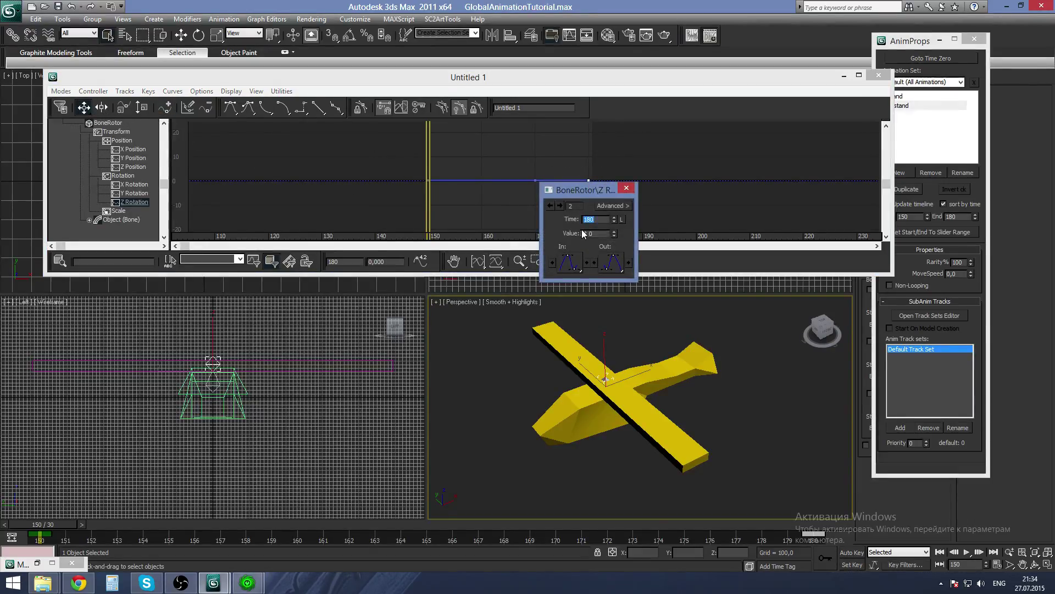
key(Tab)
text(360)
key(Return)
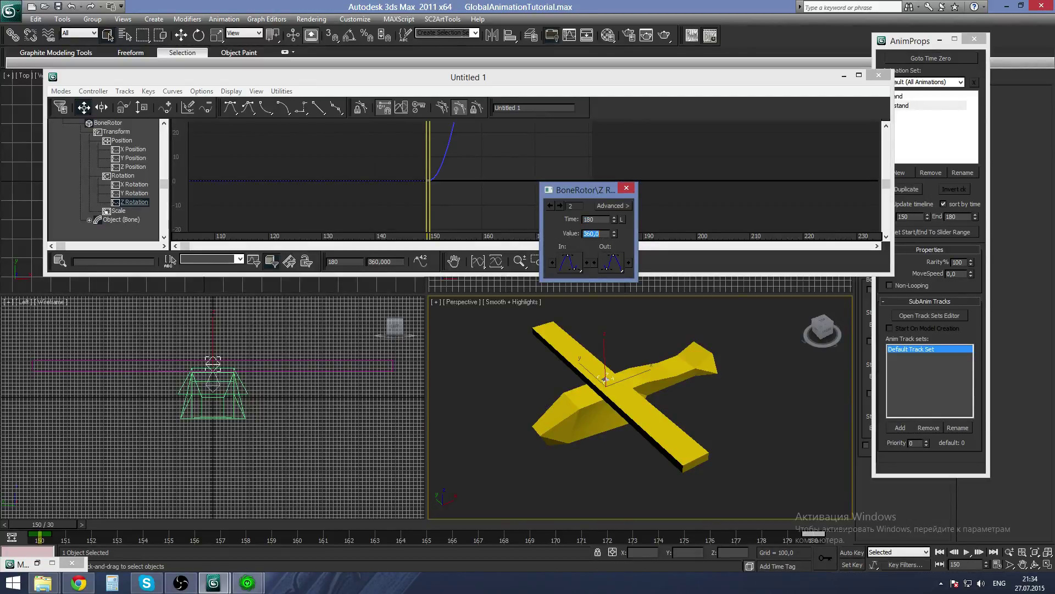
click(627, 189)
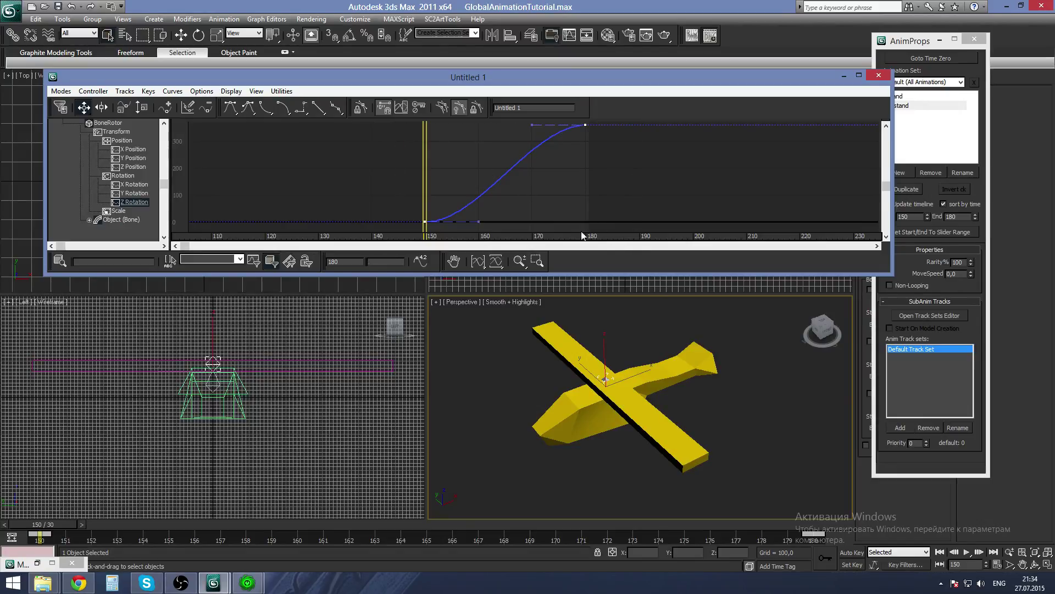
click(319, 108)
Scrub the timeline to check the Z rotation, and delete the Z Rotation keys
mouse_move(43, 524)
mouse_down()
mouse_move(67, 525)
mouse_move(18, 526)
mouse_up()
drag(560, 122, 609, 143)
key(Delete)
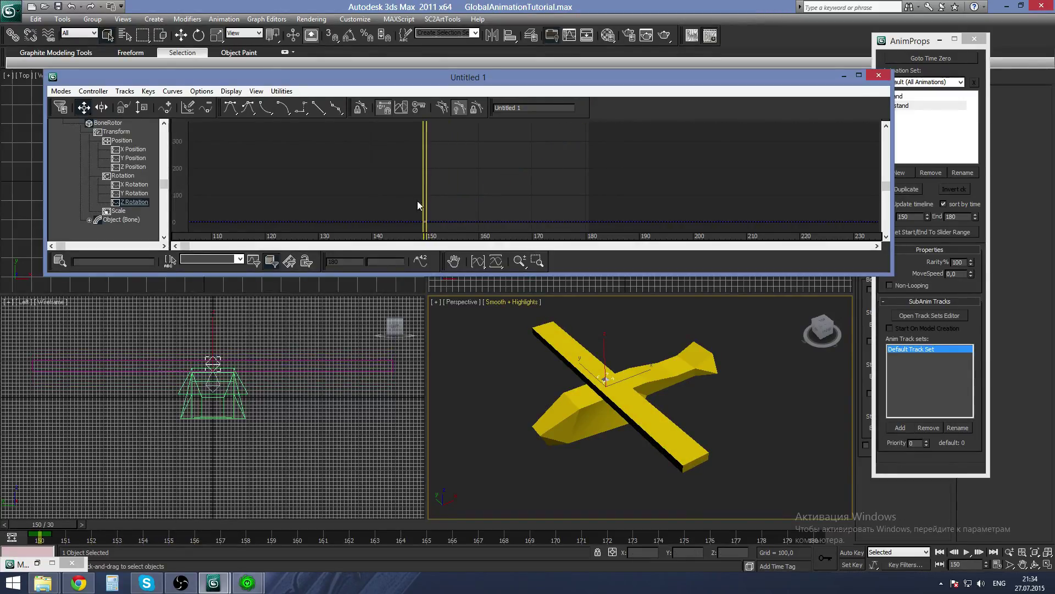
Add keys at frames 150 and 180 on BoneRotor's Y Rotation curve
click(133, 193)
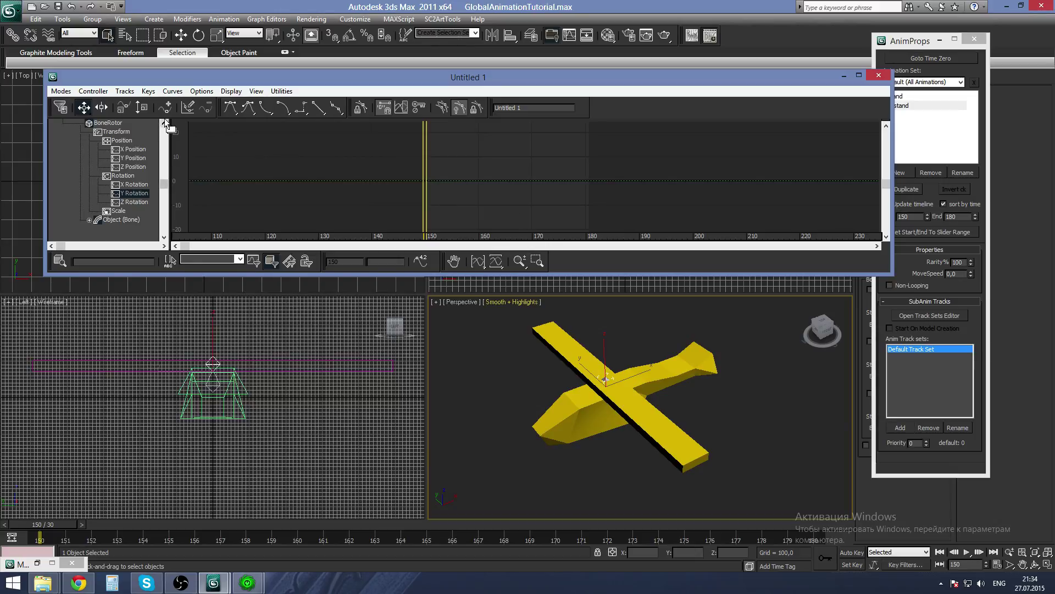
click(165, 107)
click(424, 180)
click(586, 180)
right_click(580, 172)
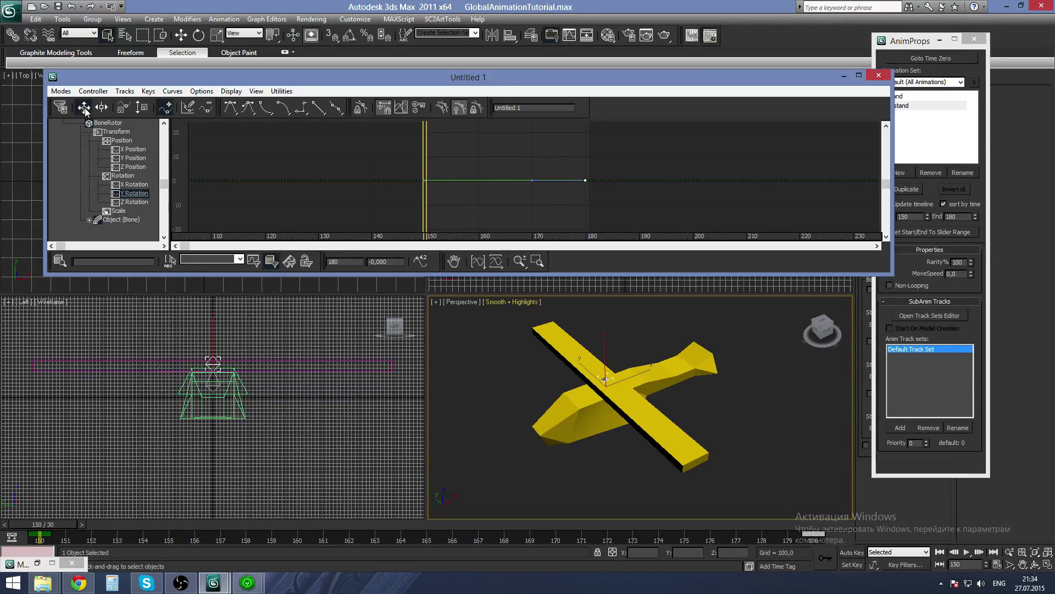
Set the value of the Y Rotation key at frame 180 to 360
right_click(586, 182)
right_click(586, 182)
key(Tab)
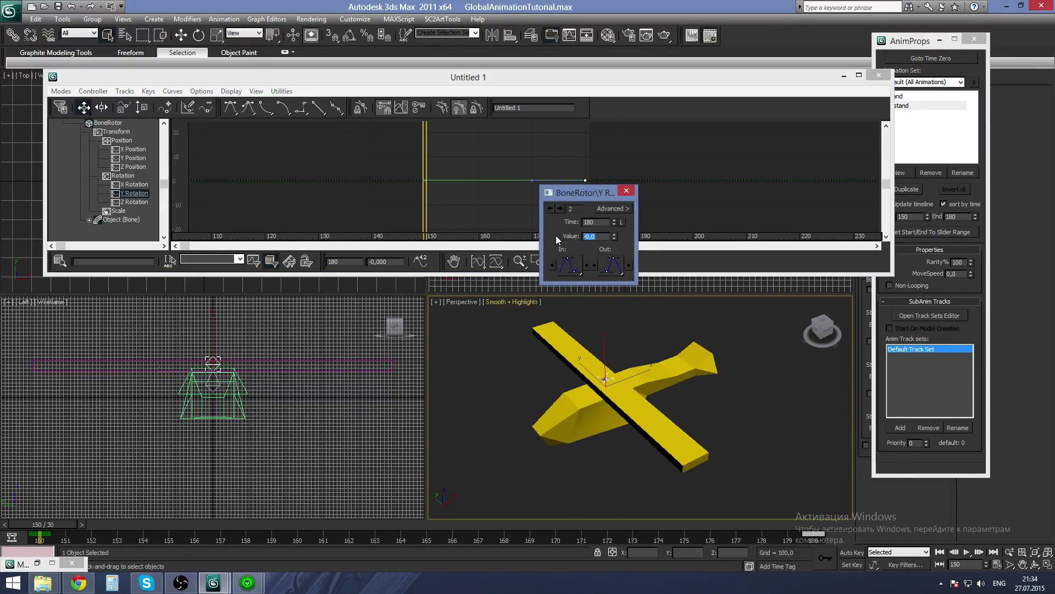
text(306)
key(BackSpace)
key(BackSpace)
text(60)
key(Return)
click(626, 191)
Make both Y Rotation keys linear so the curve runs straight from frame 150 to 180
click(497, 262)
drag(625, 231, 395, 124)
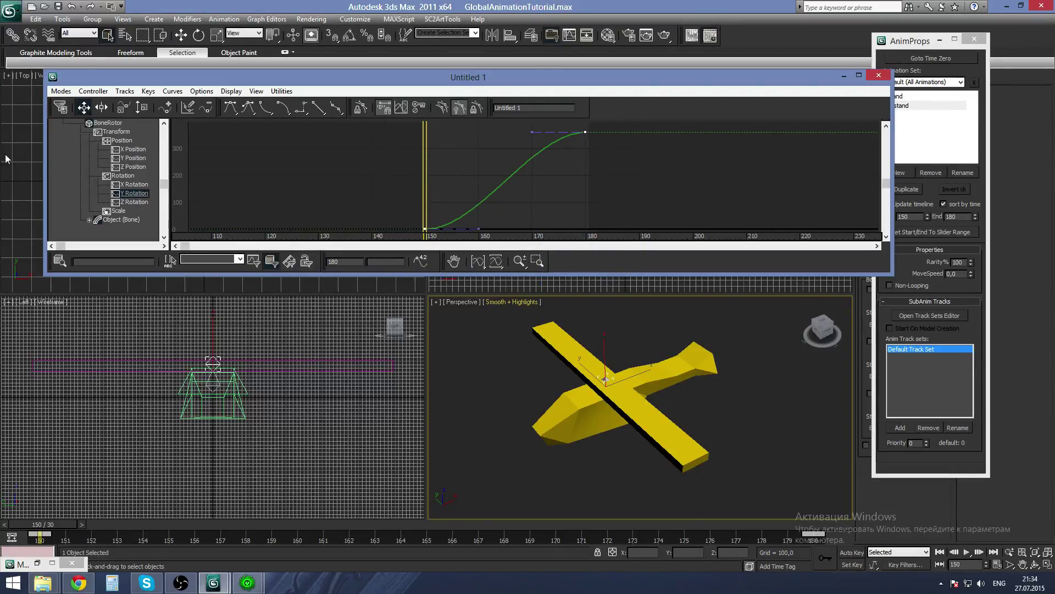
click(318, 107)
click(605, 214)
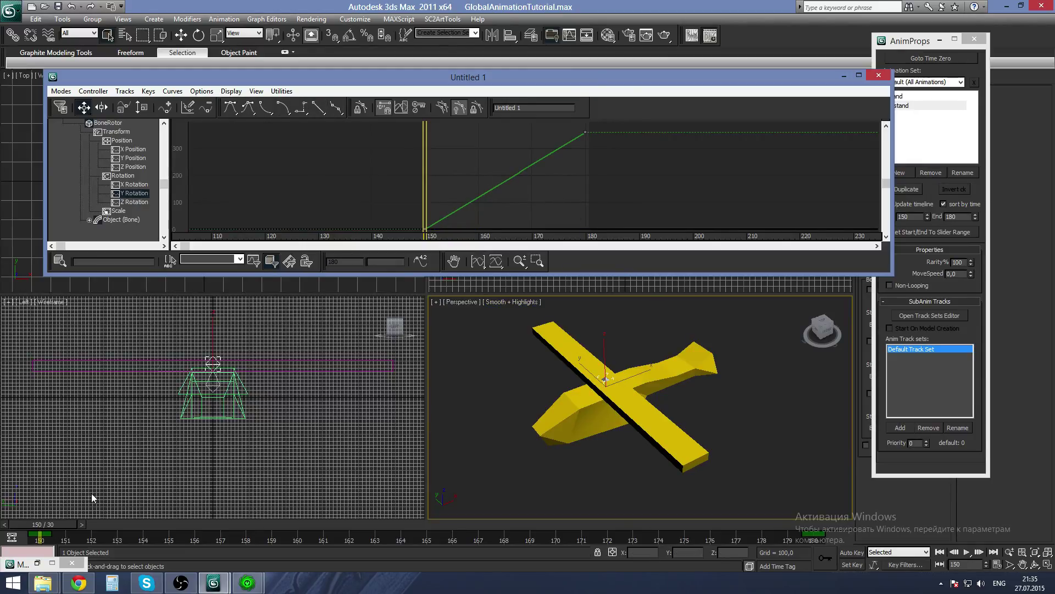
Scrub the timeline to check the Y rotation, and remove the Y Rotation keys
mouse_move(46, 528)
mouse_down()
mouse_move(91, 529)
mouse_move(41, 528)
mouse_up()
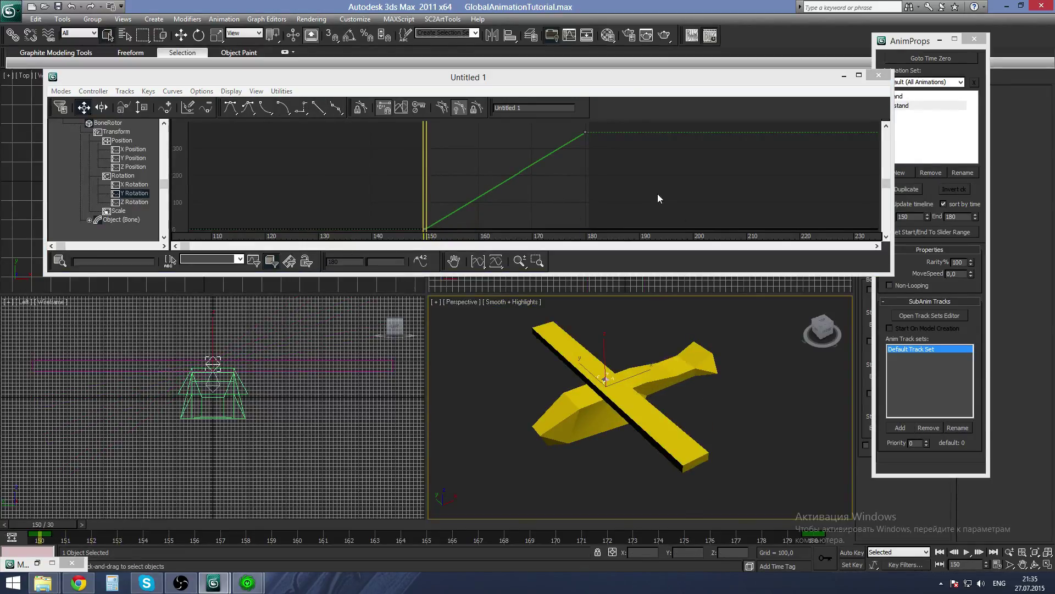
click(624, 167)
Add keys at frames 150 and 180 on BoneRotor's X Rotation curve
click(134, 184)
click(165, 107)
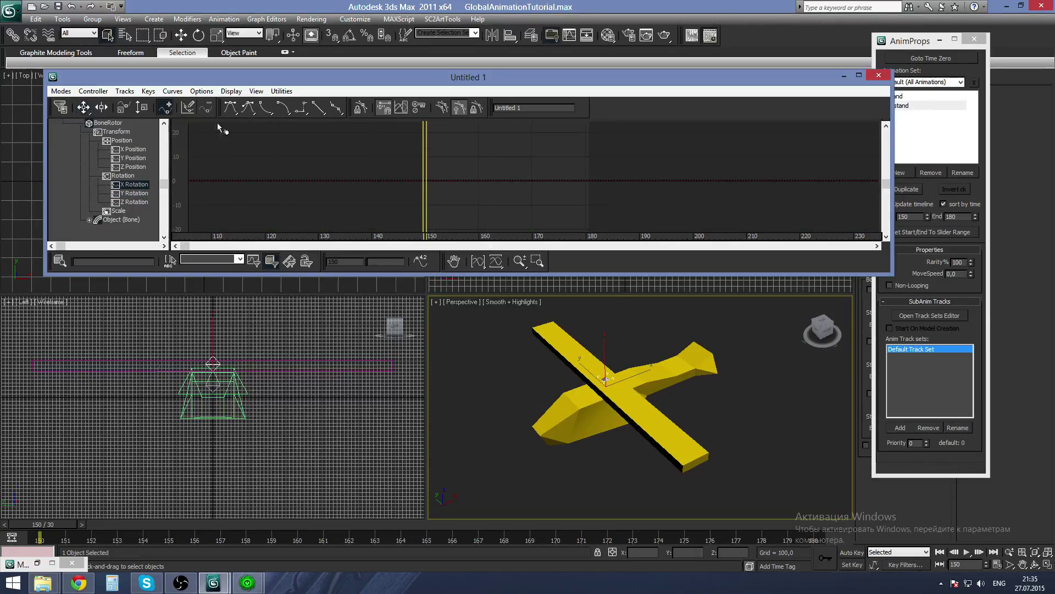
click(425, 180)
click(584, 180)
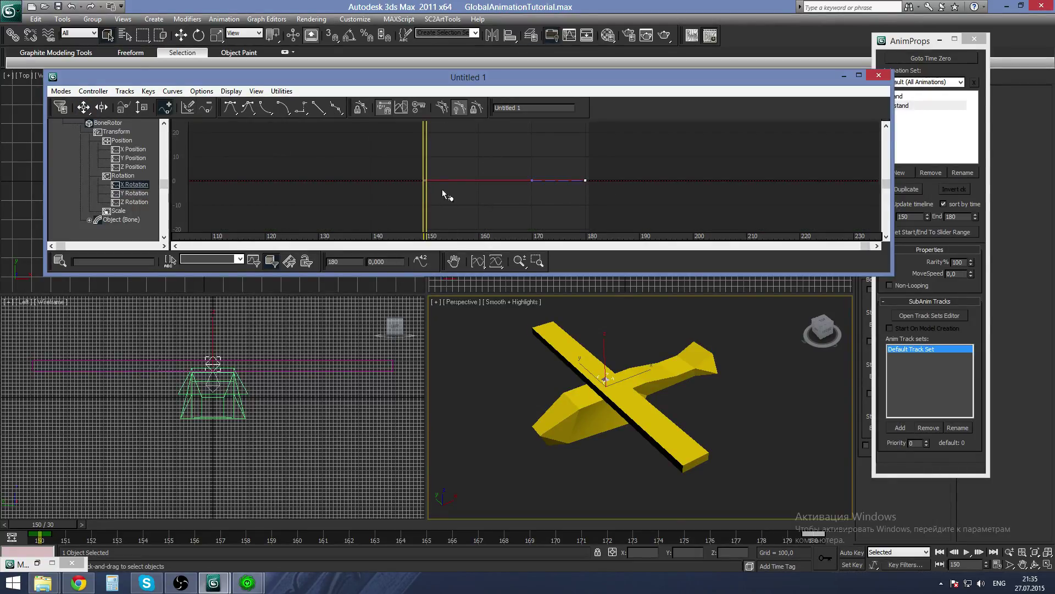
Set the value of the X Rotation key at frame 180 to 360
click(83, 107)
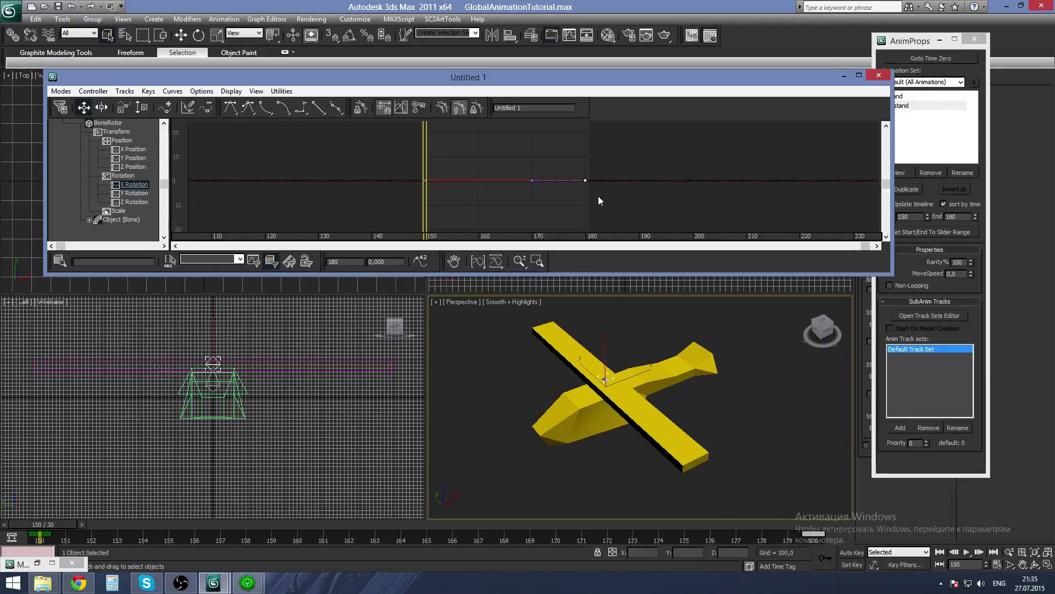
right_click(584, 181)
key(Tab)
text(360)
key(Return)
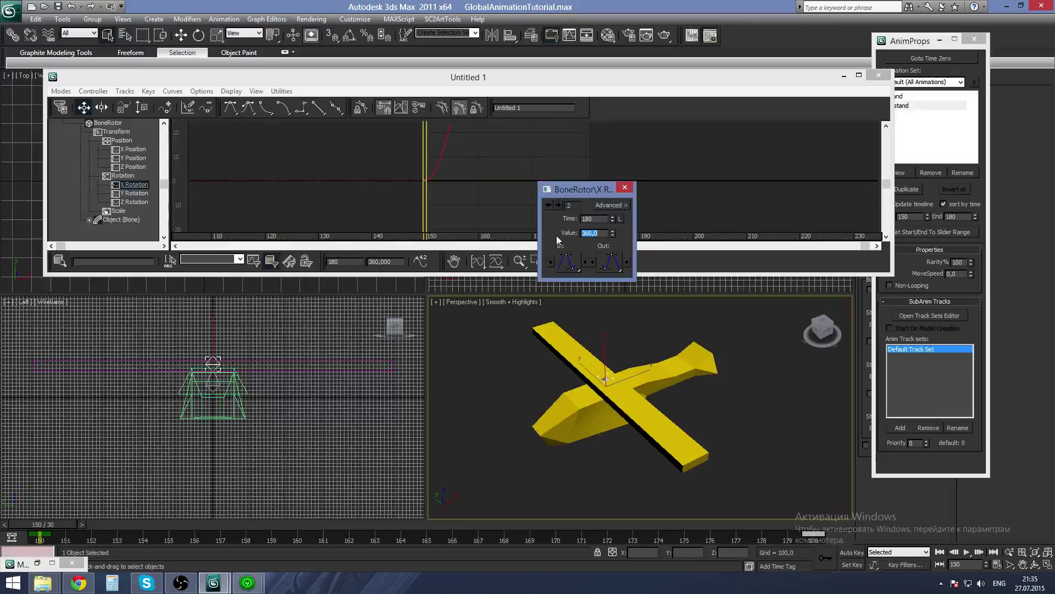
click(625, 187)
Make both X Rotation keys linear and scrub the timeline to check the rotor's spin
click(420, 261)
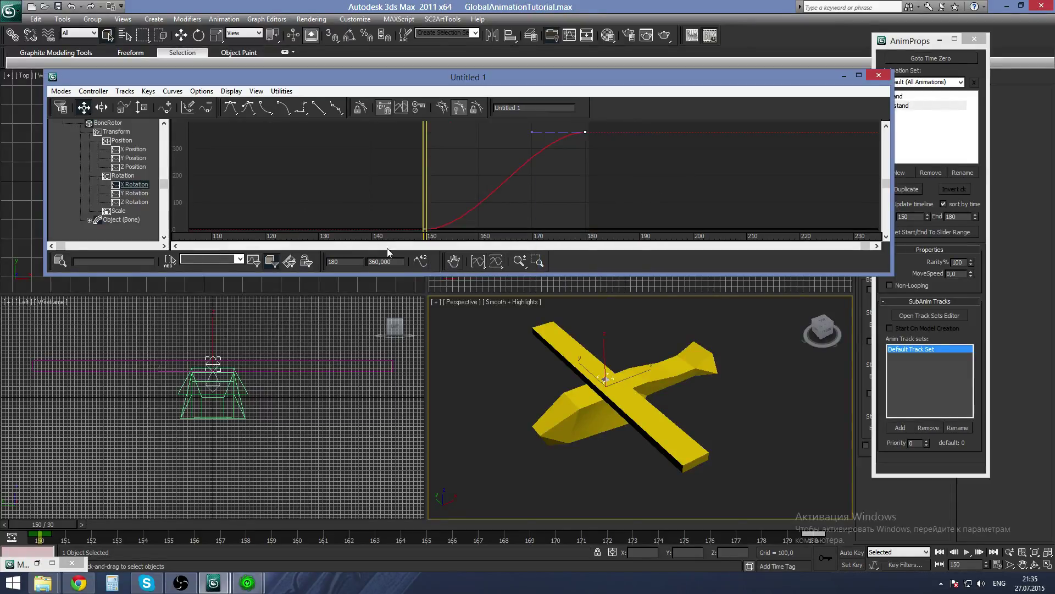
drag(401, 140, 625, 233)
click(319, 108)
click(572, 198)
drag(68, 515, 34, 515)
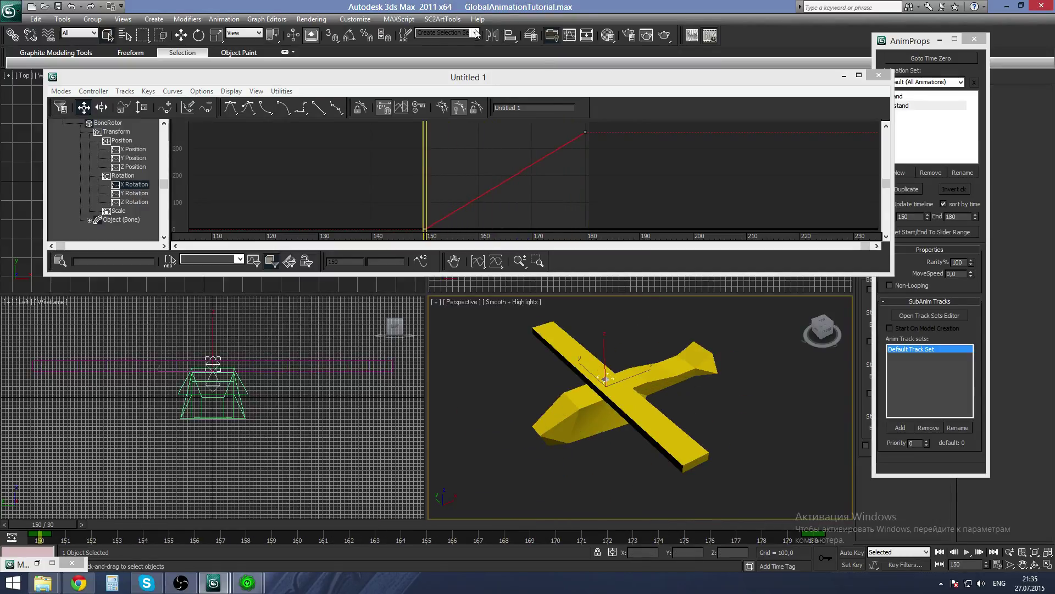
Preview the helicopter with its rotor animation in the Cutscene Editor, and return to the 3ds Max scene
click(443, 19)
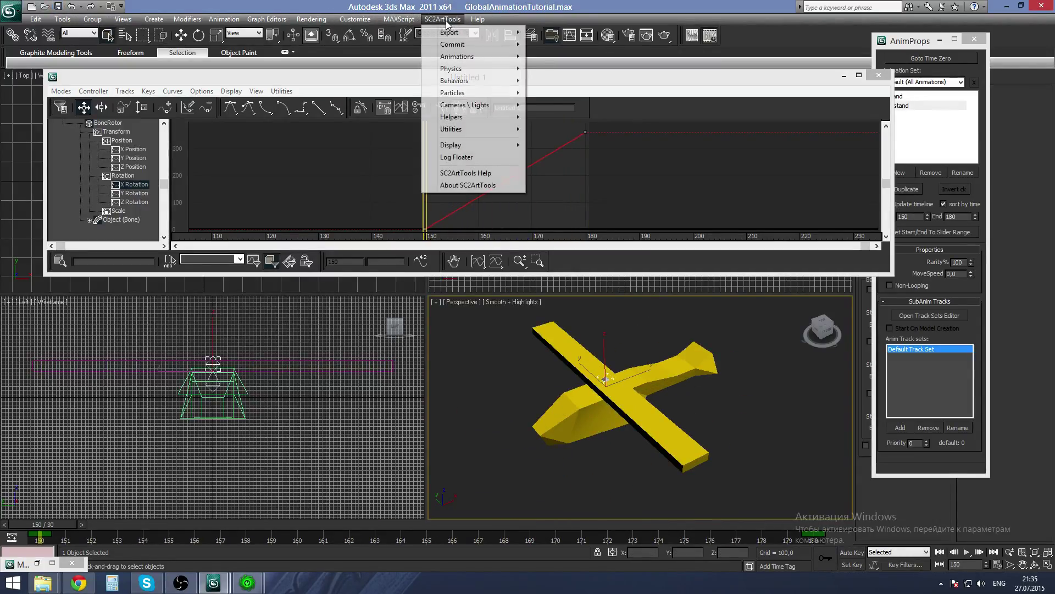
mouse_move(508, 37)
click(553, 96)
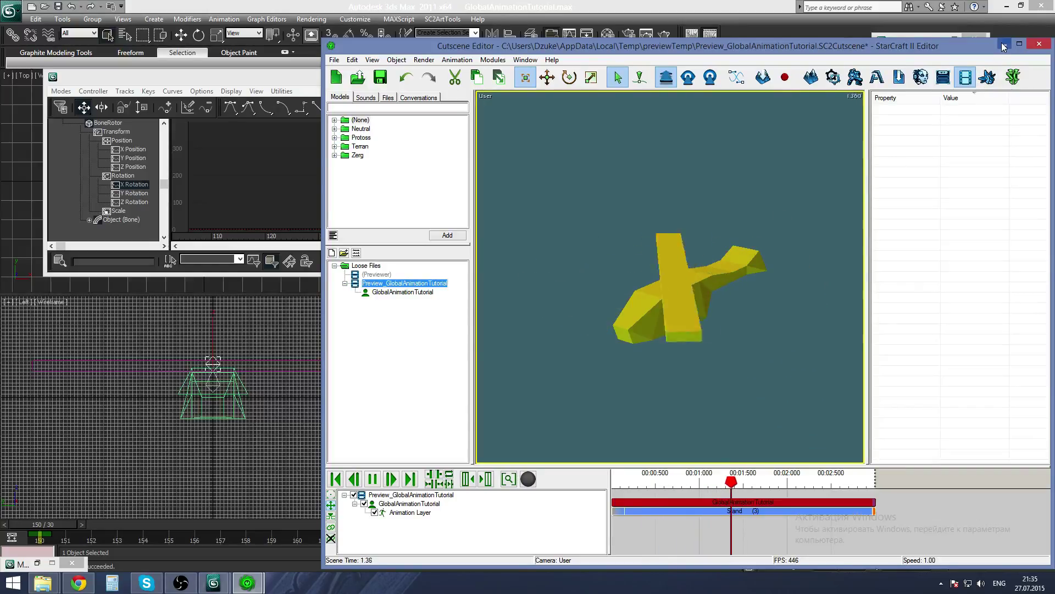
key(alt+Tab)
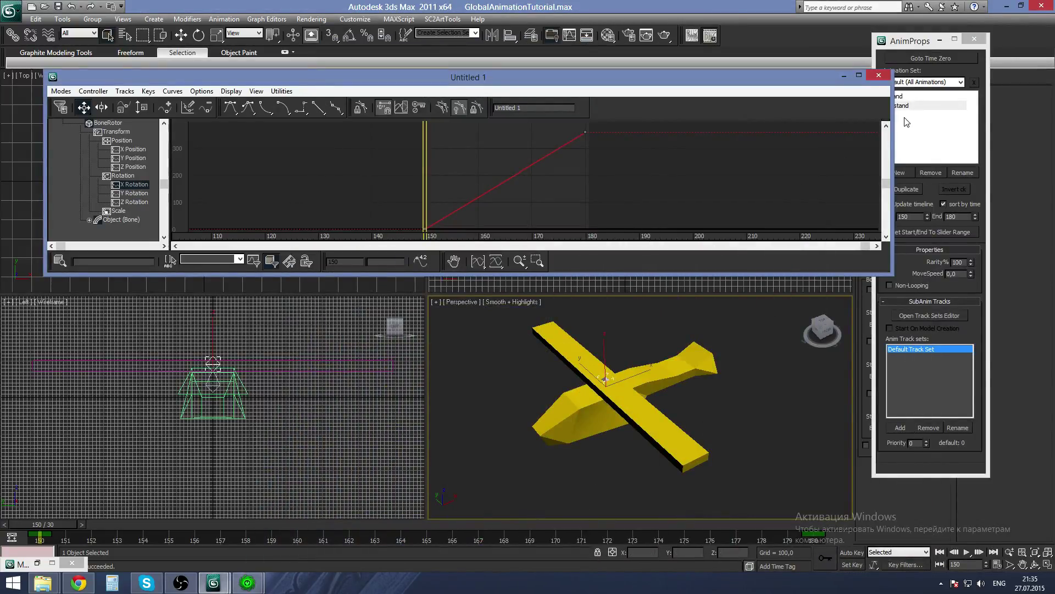
Make Stand the active animation and scrub its timeline to check the rotor
click(901, 97)
mouse_move(39, 527)
mouse_down()
mouse_move(467, 527)
mouse_move(806, 508)
mouse_move(664, 527)
mouse_move(31, 526)
mouse_up()
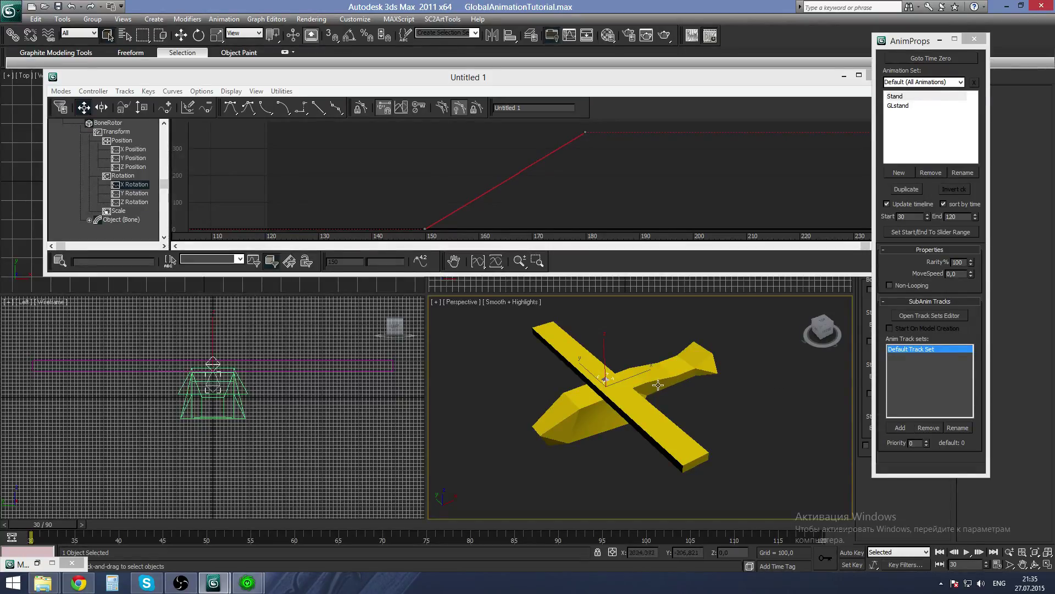
mouse_move(32, 525)
mouse_down()
mouse_move(736, 525)
mouse_move(32, 525)
mouse_up()
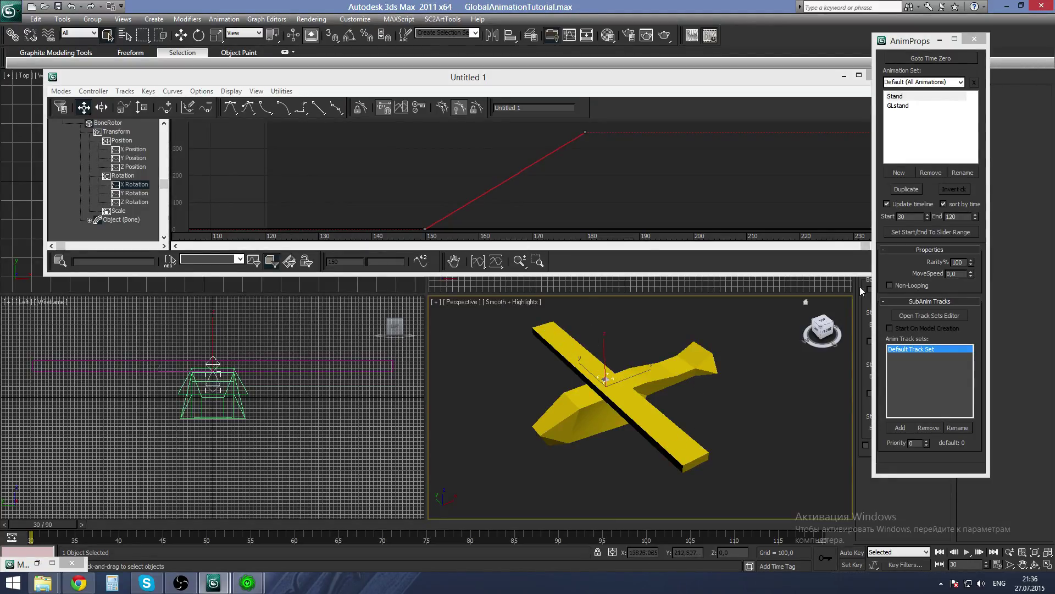
Minimize the Track View window to uncover the viewports
click(806, 70)
click(843, 76)
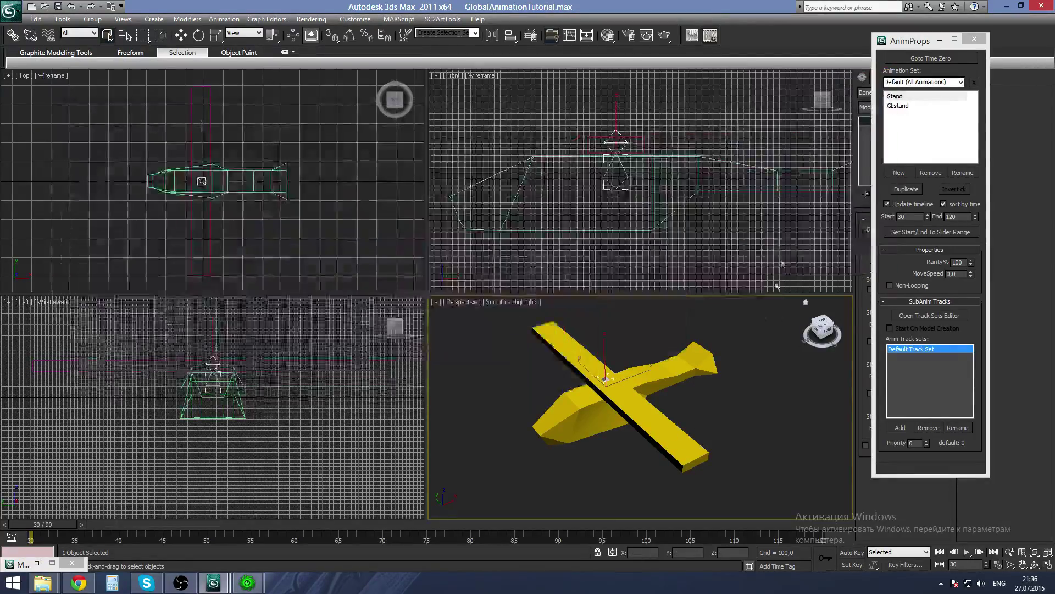
key(F1)
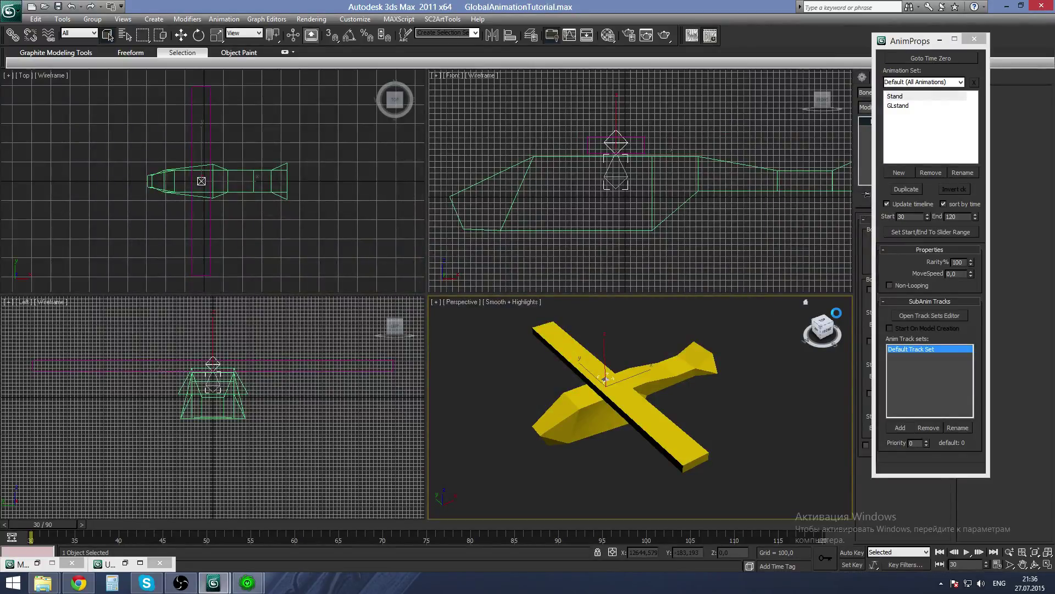
click(421, 6)
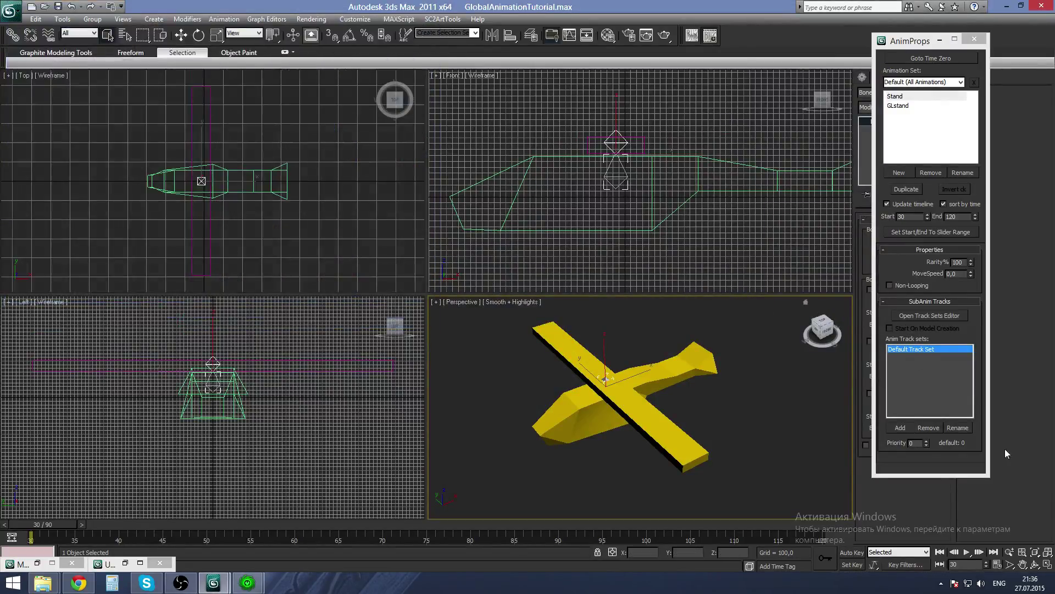
click(918, 365)
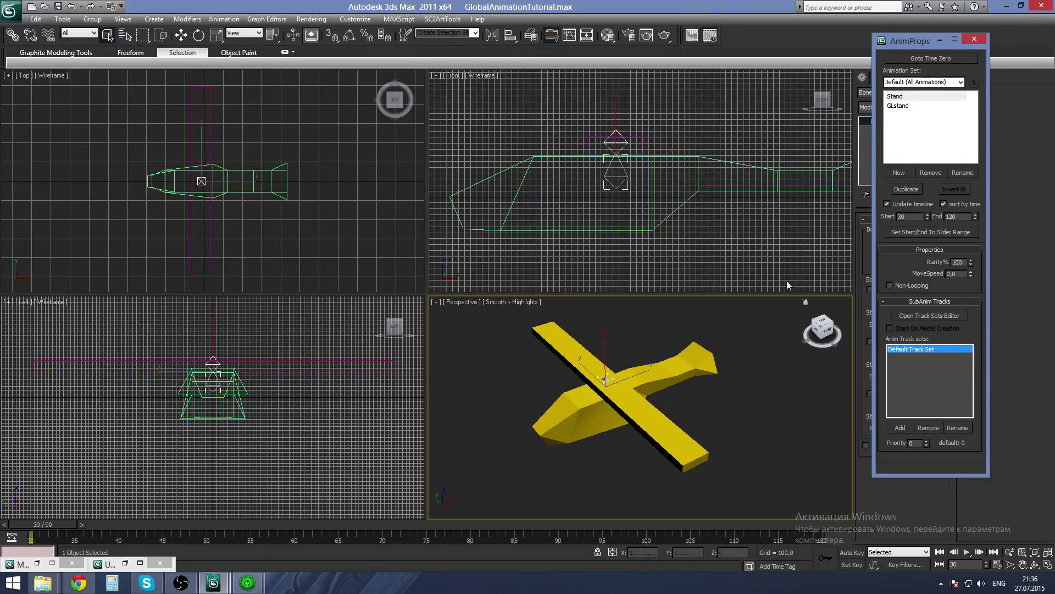
Make GLstand the active animation and deselect the rotor bone
click(897, 106)
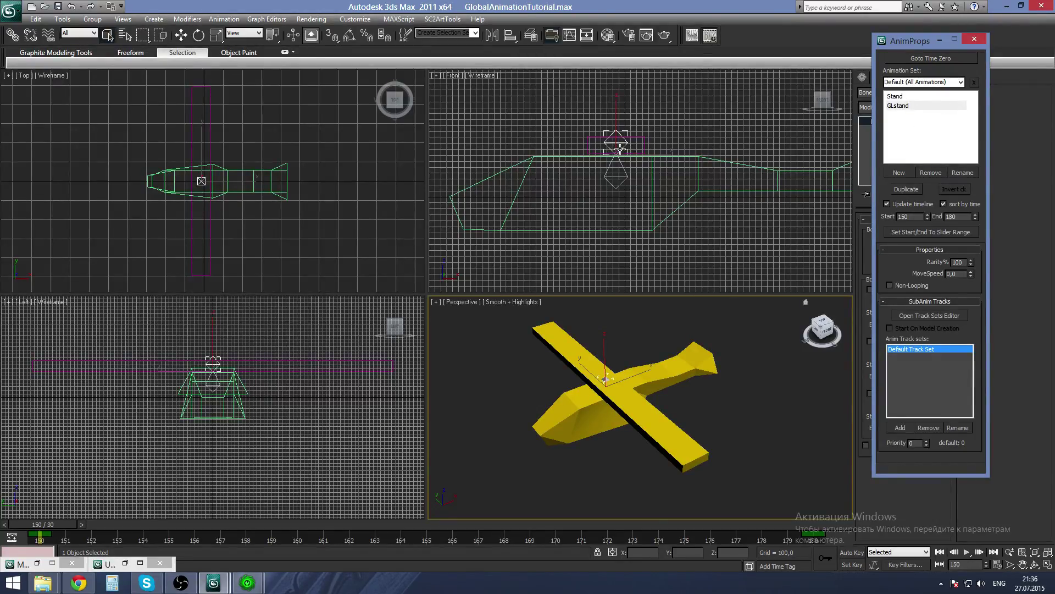
right_click(496, 98)
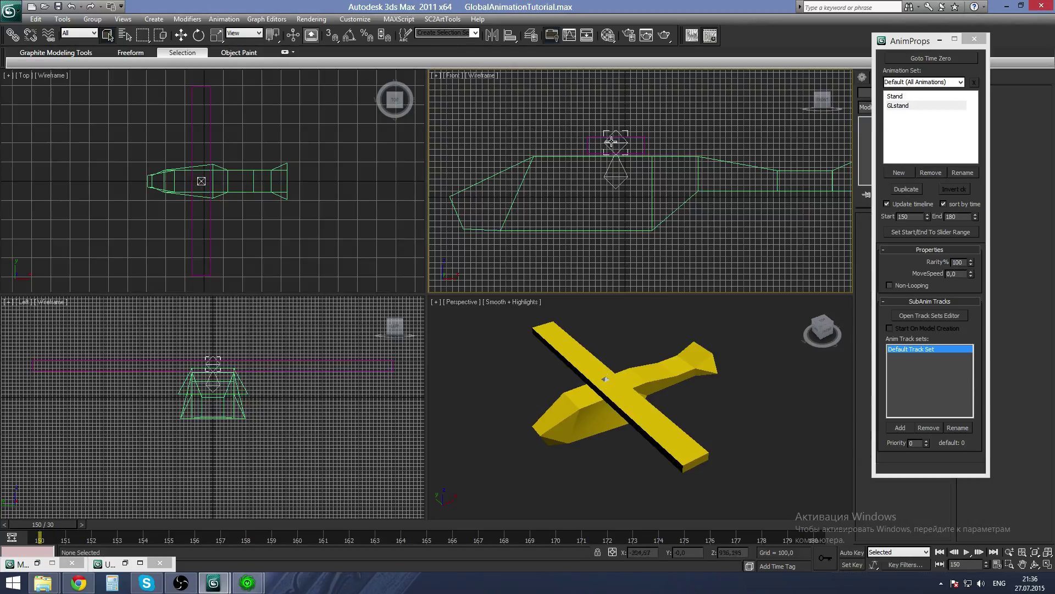
Open the Behavior Editor for the selected rotor bone, show track sets instead of behaviors, and create a new track set
drag(908, 41, 960, 30)
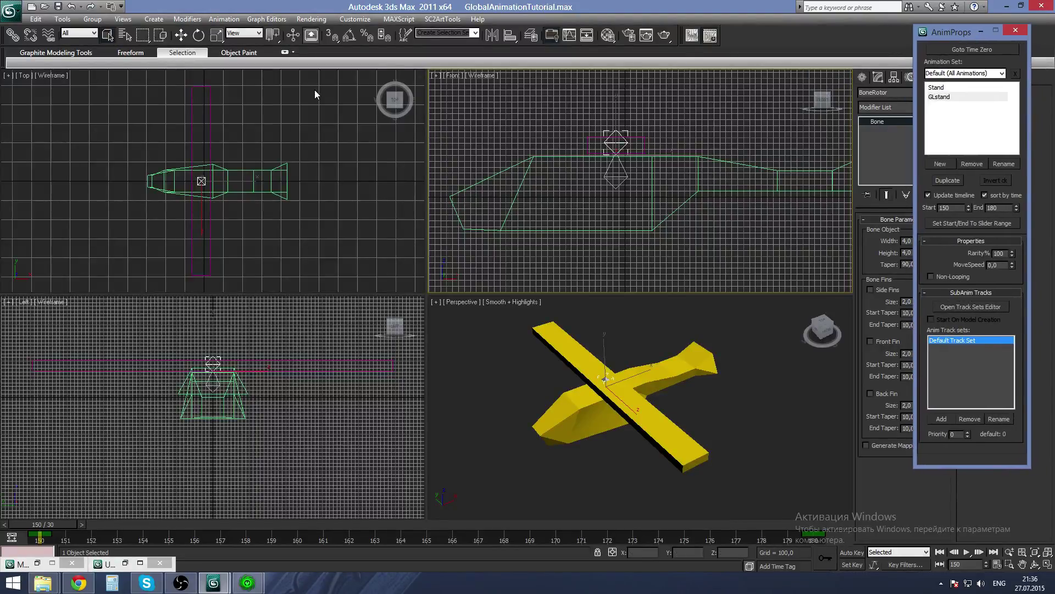
click(442, 20)
mouse_move(494, 69)
click(556, 82)
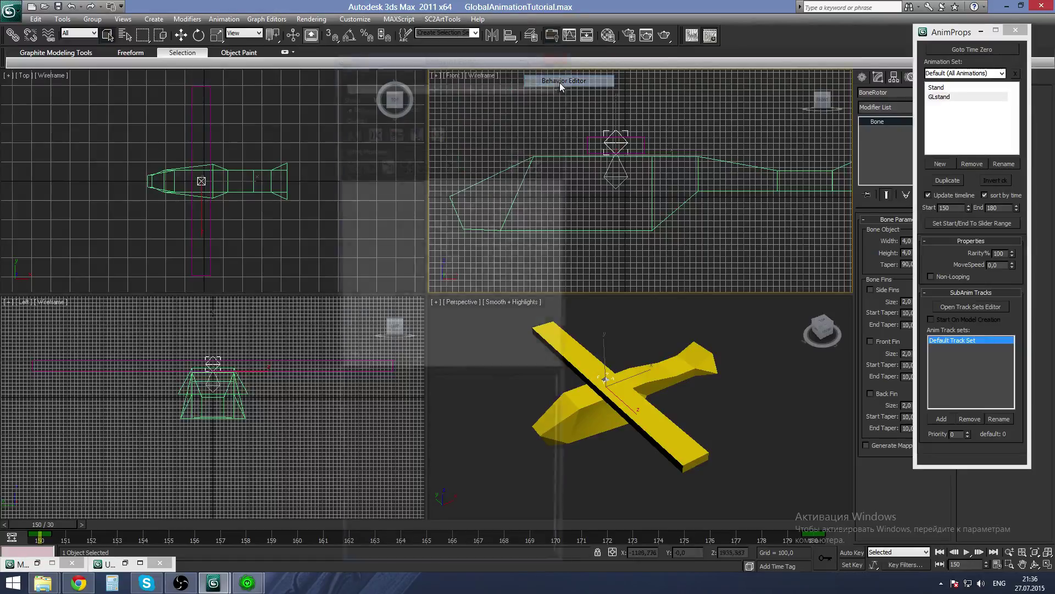
drag(464, 51, 845, 53)
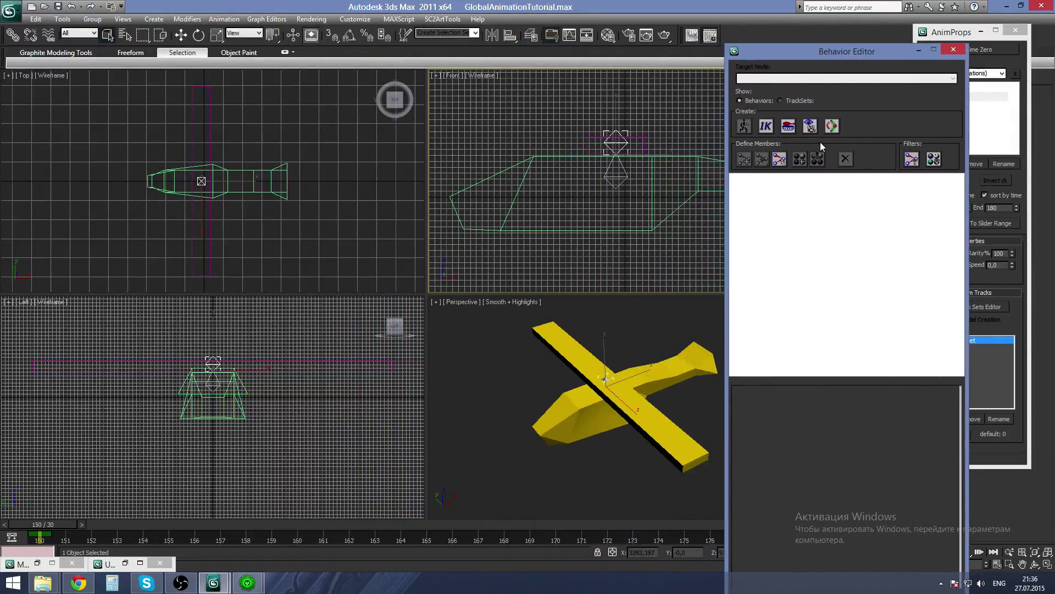
click(781, 101)
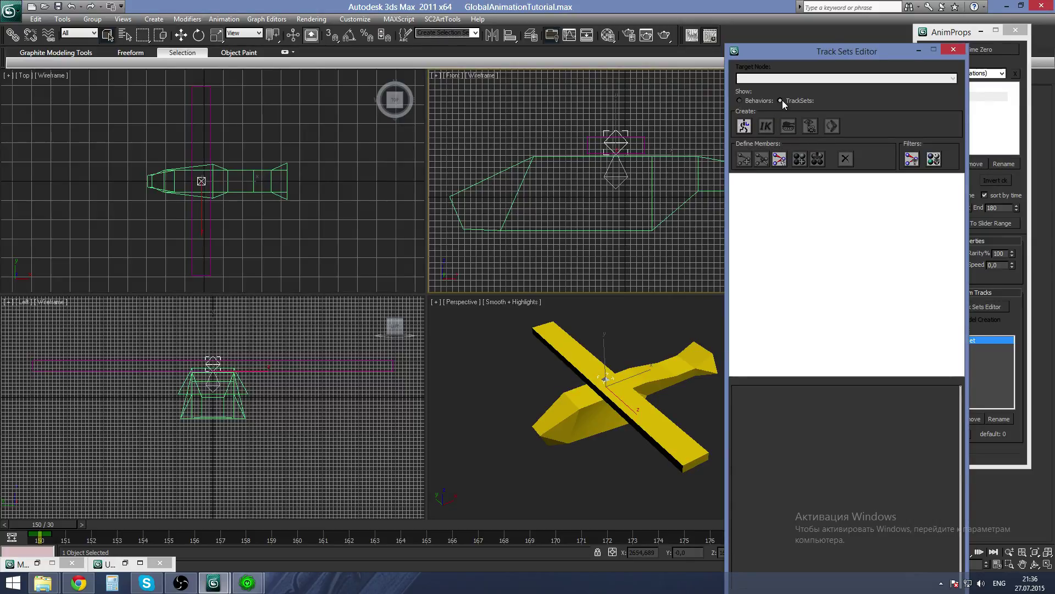
click(744, 128)
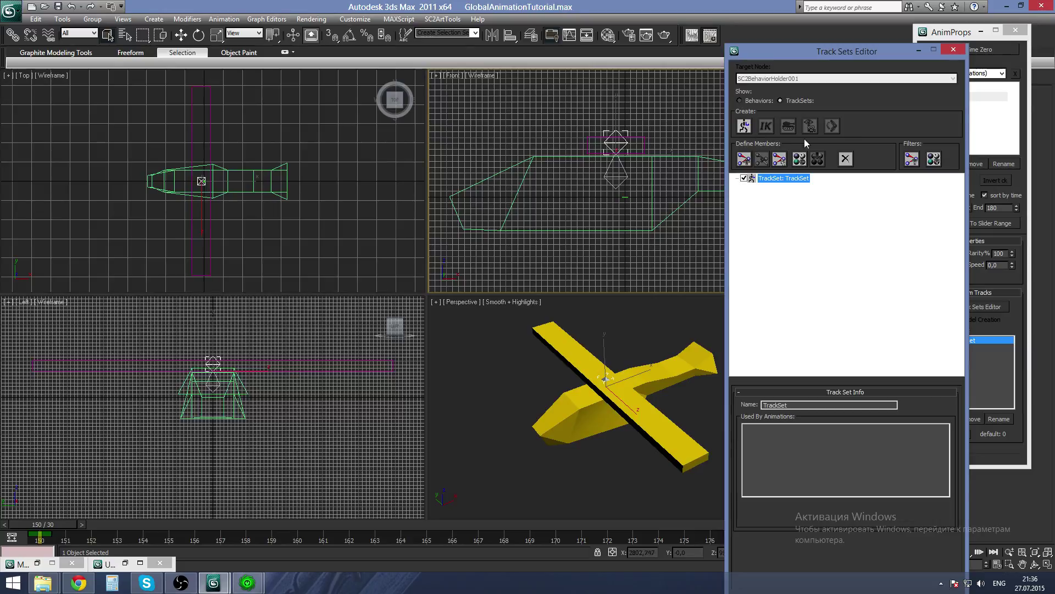
mouse_move(815, 55)
mouse_down()
mouse_move(800, 55)
mouse_move(811, 54)
mouse_up()
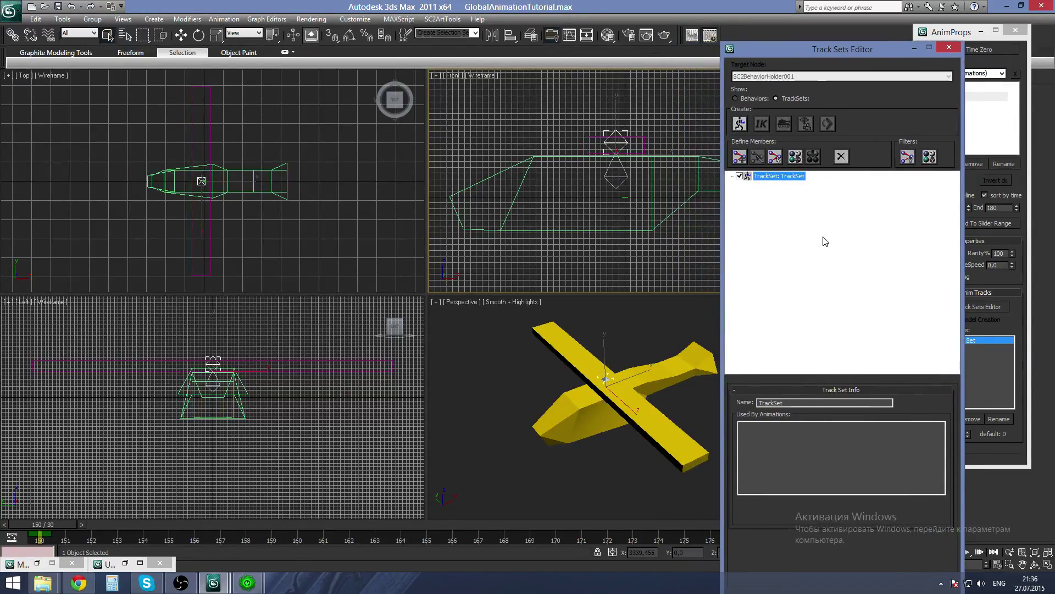
Add the selected BoneRotor bone as a member of the new track set and expand its list of tracks
right_click(759, 177)
click(748, 196)
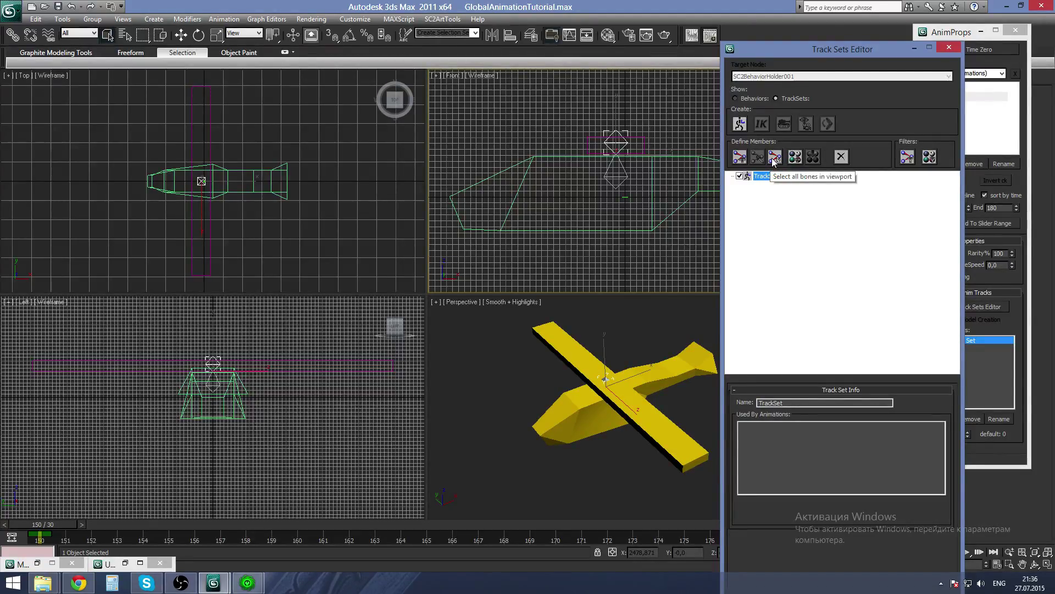
click(740, 158)
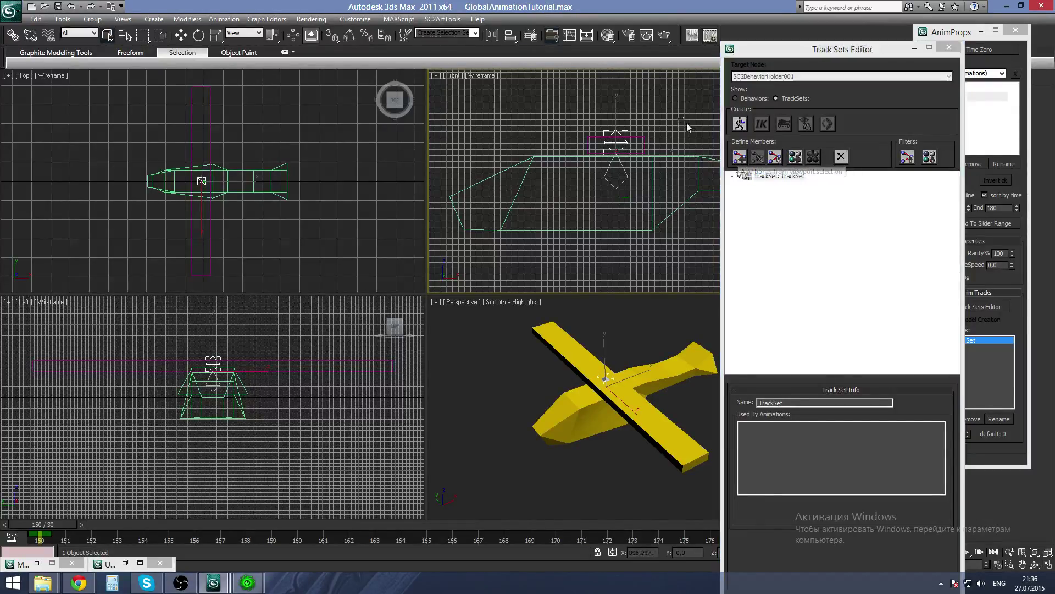
drag(758, 52, 809, 45)
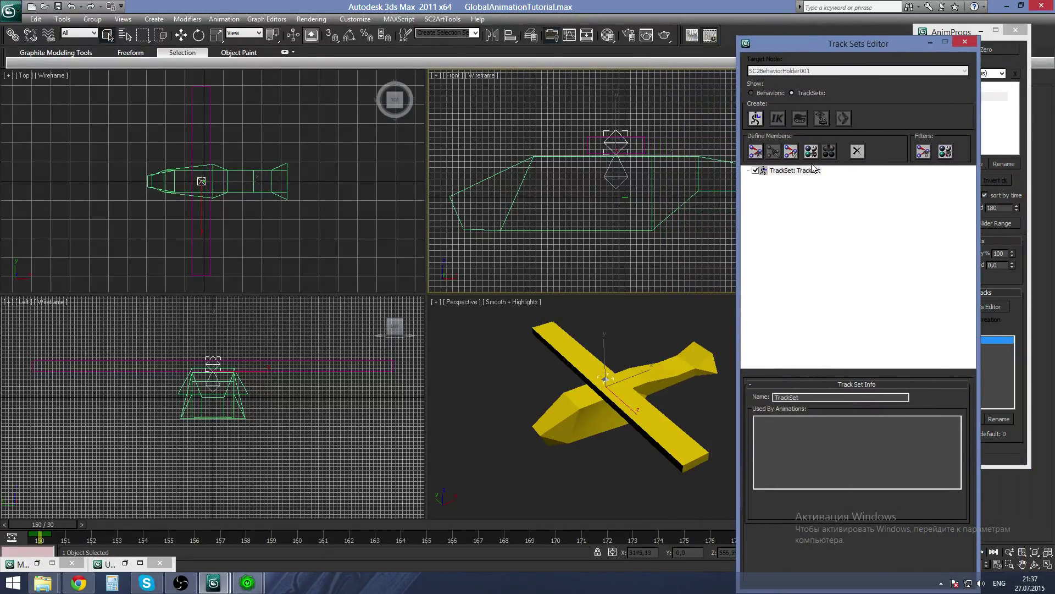
click(756, 155)
click(748, 171)
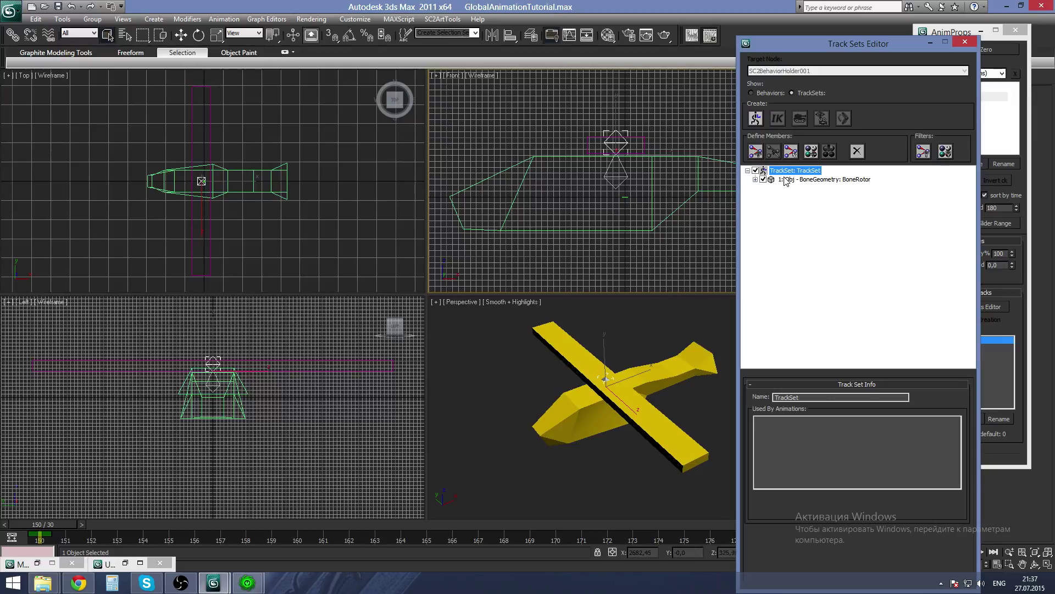
click(803, 180)
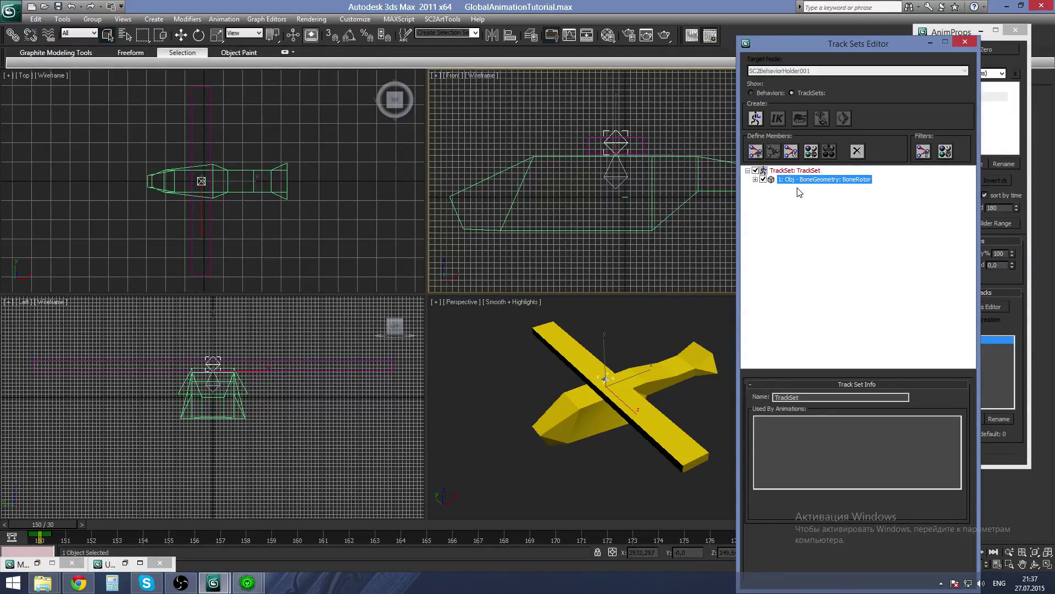
click(755, 180)
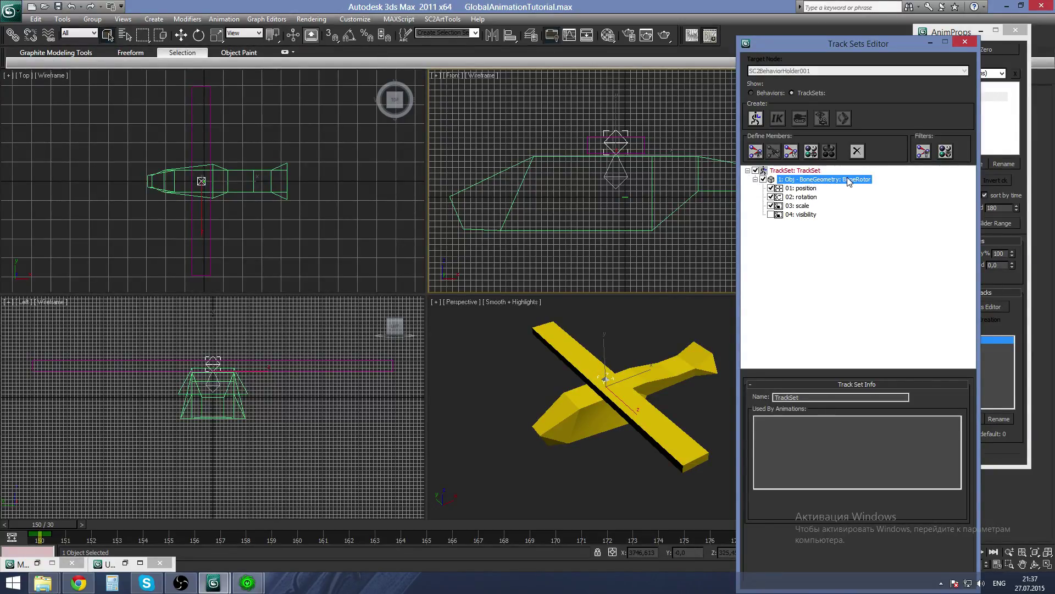
Deselect the rotor bone in the viewport and rename the track set as Global
click(619, 144)
click(736, 402)
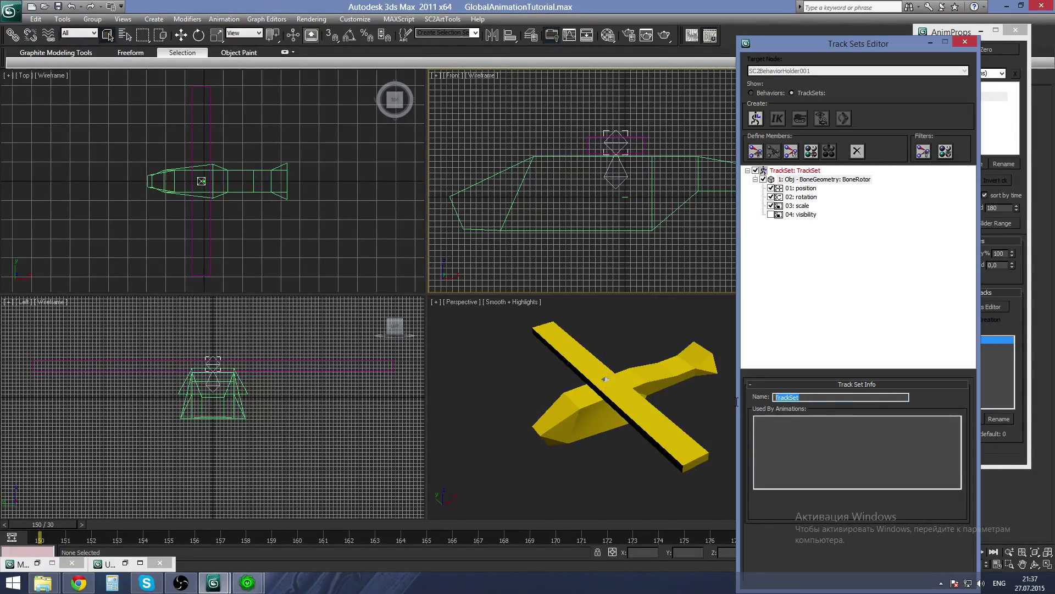
text(Global)
key(Return)
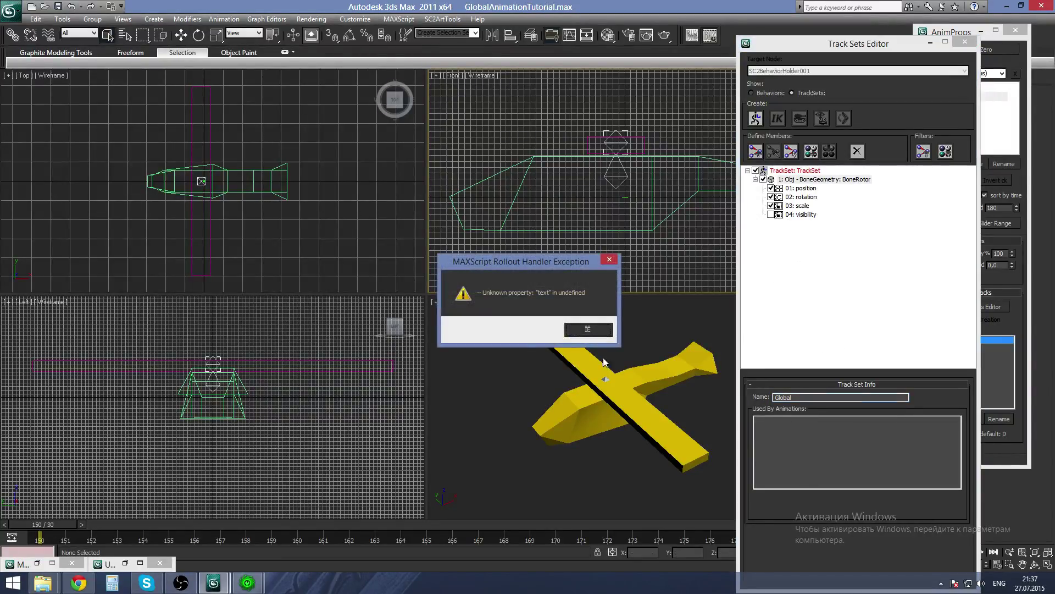
click(587, 330)
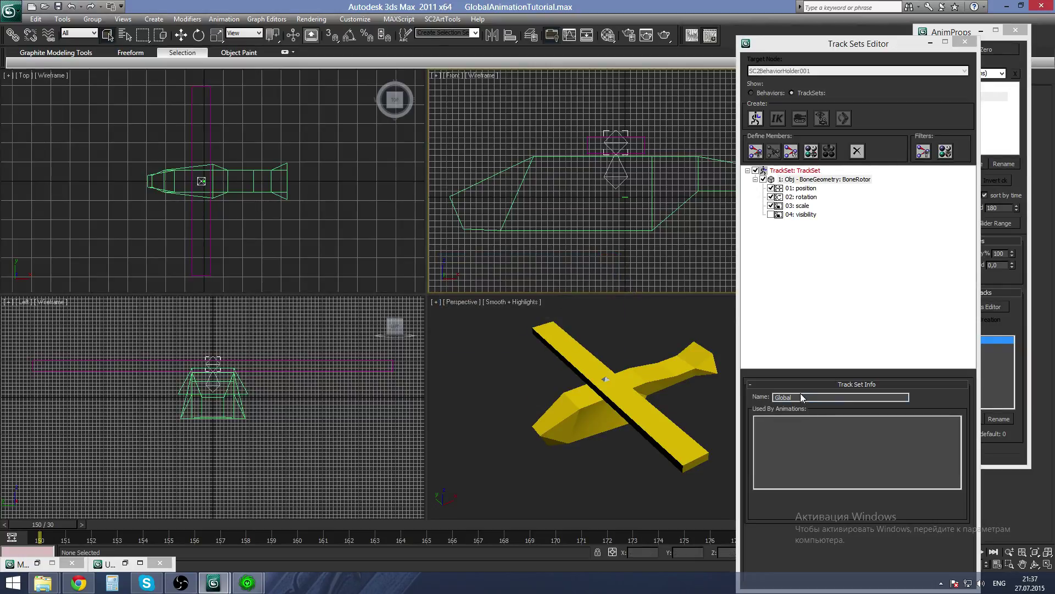
Exclude BoneRotor's position and scale tracks from the track set, keeping only rotation, and close the Track Sets Editor
drag(833, 53, 827, 56)
click(767, 183)
click(766, 209)
click(766, 192)
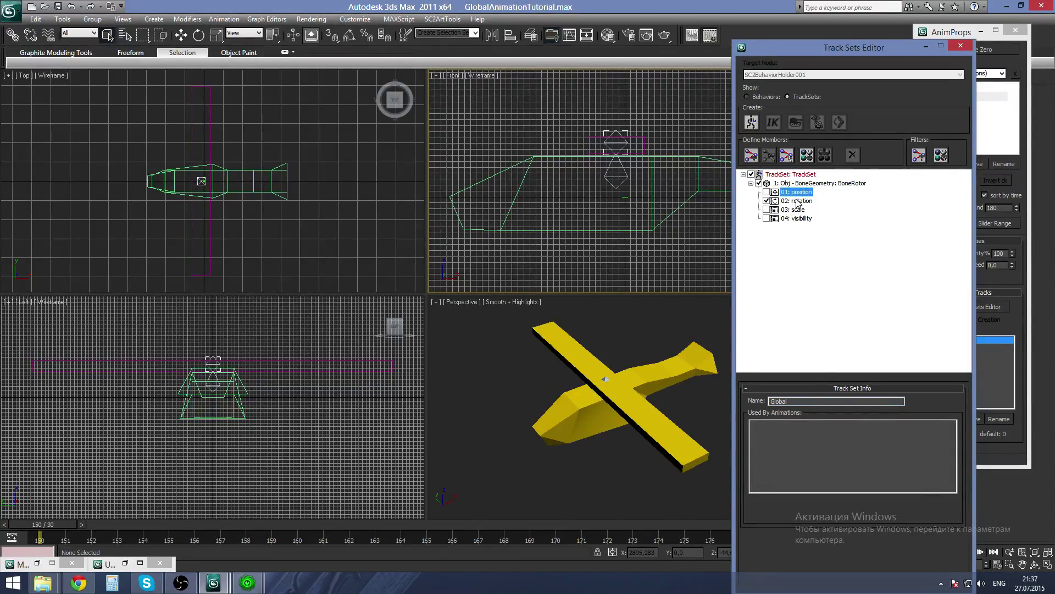
mouse_move(794, 49)
mouse_down()
mouse_move(774, 38)
mouse_move(785, 41)
mouse_up()
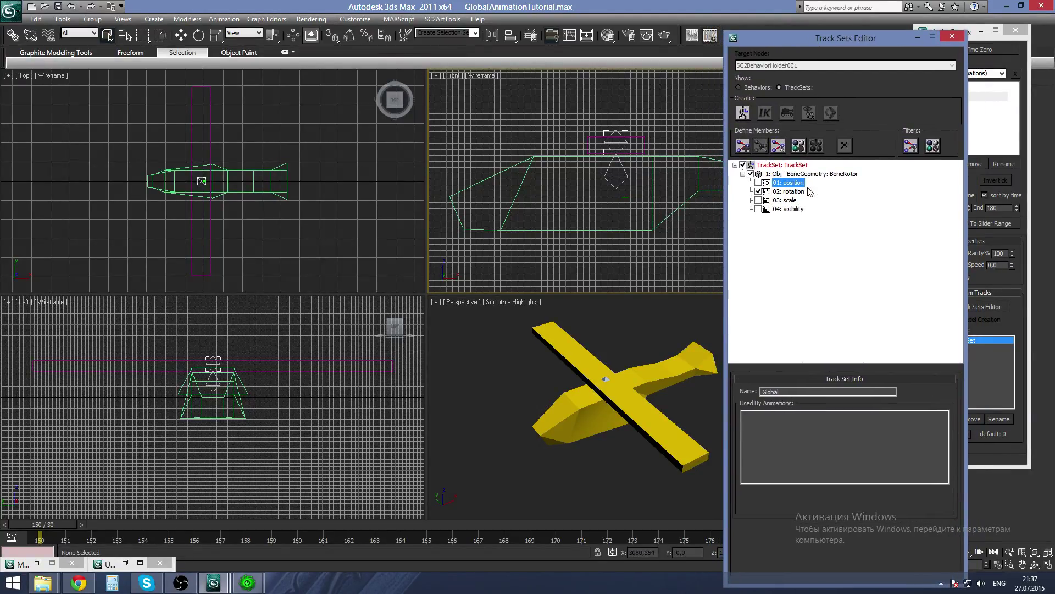
click(794, 391)
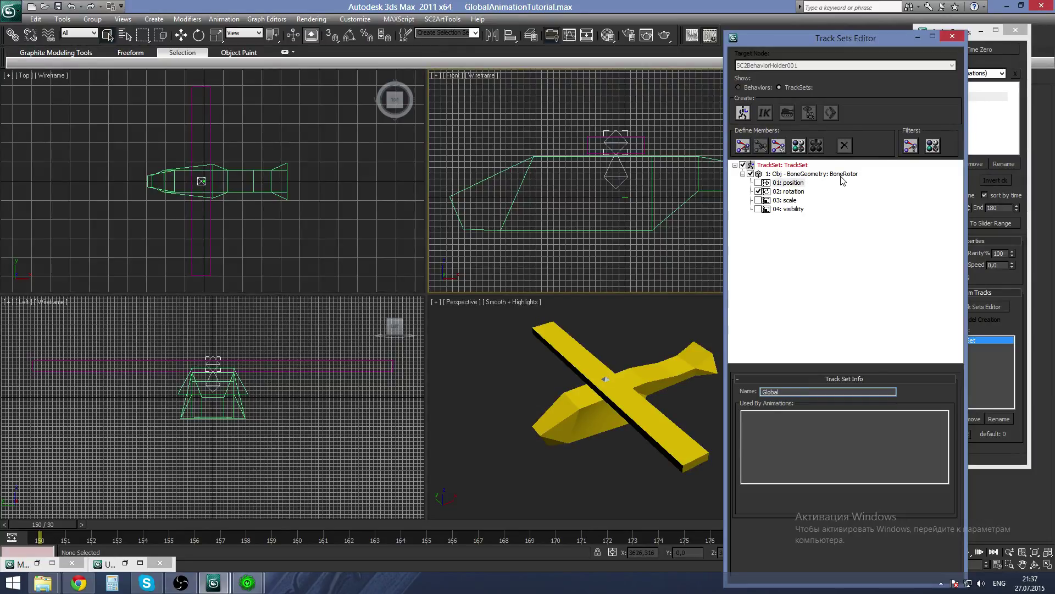
drag(826, 38, 592, 52)
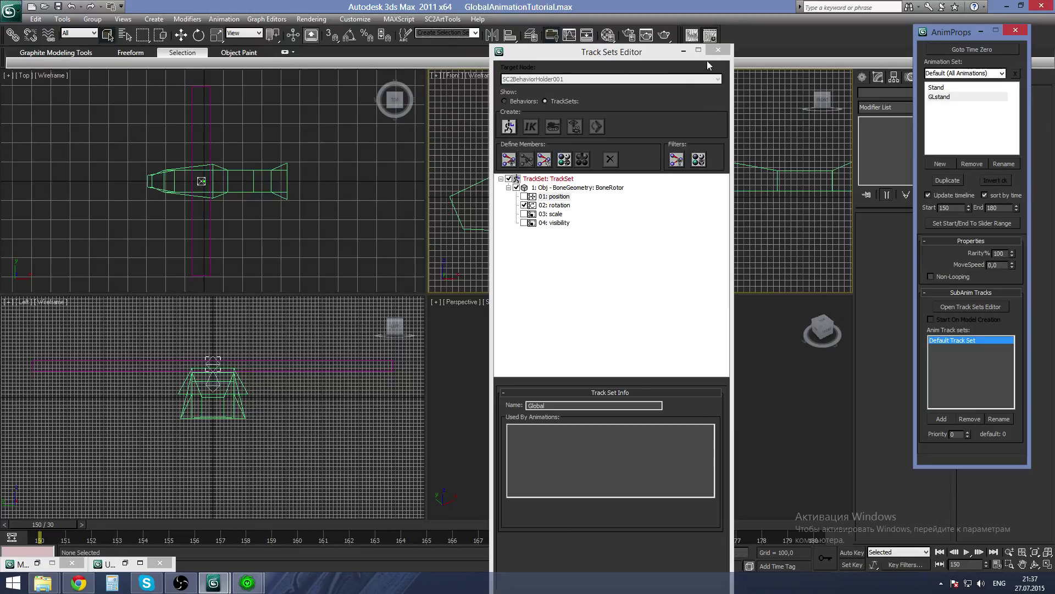
click(717, 50)
Assign the Global track set to the GLstand animation and remove its Default Track Set
click(943, 93)
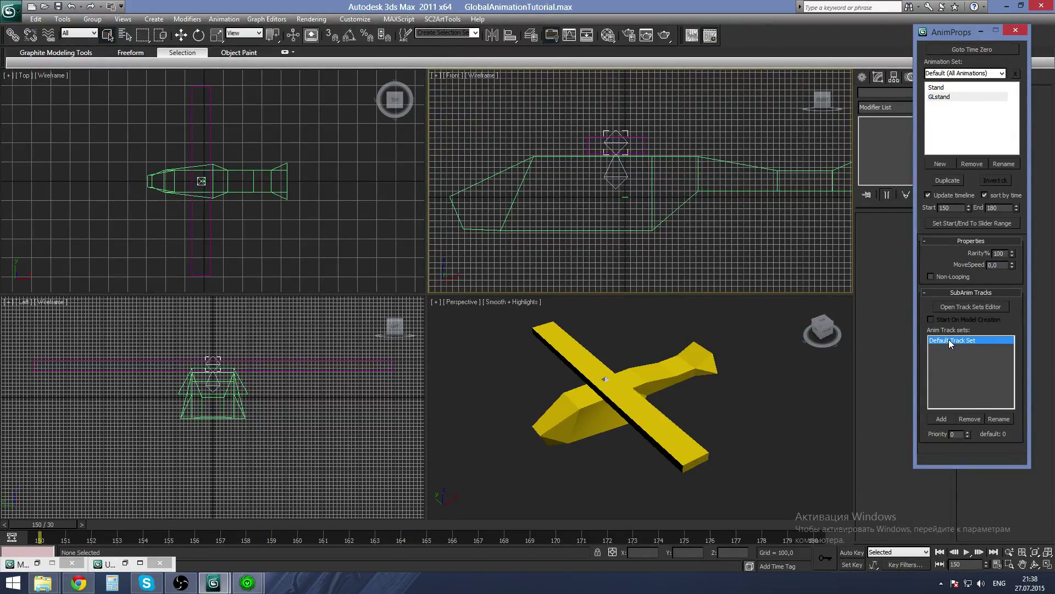
click(941, 418)
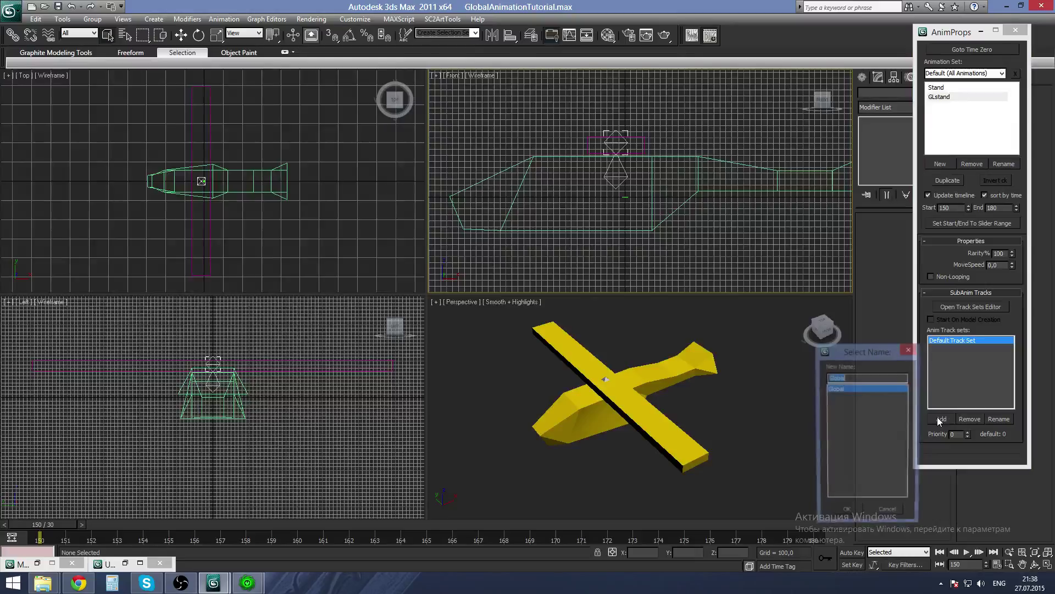
double_click(836, 388)
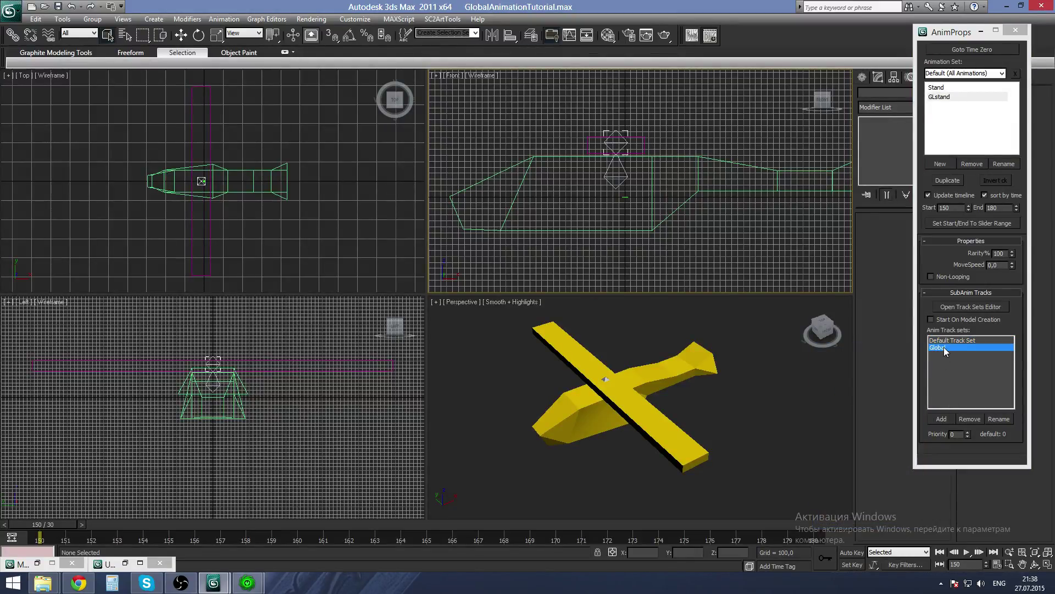
click(970, 420)
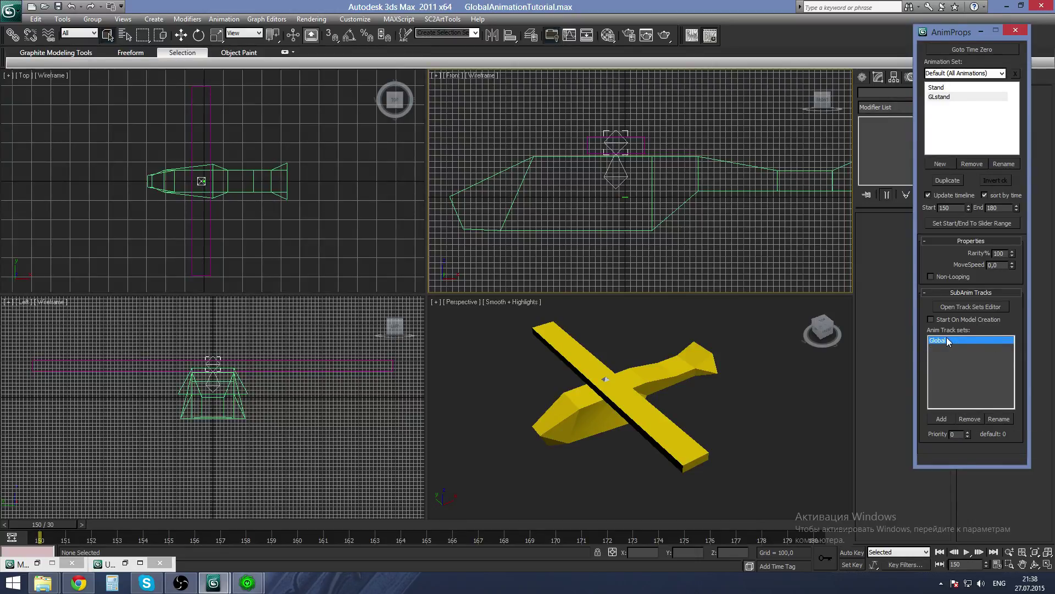
Check the track set used by Stand, select the rotor bone, and make GLstand the active animation again
click(947, 89)
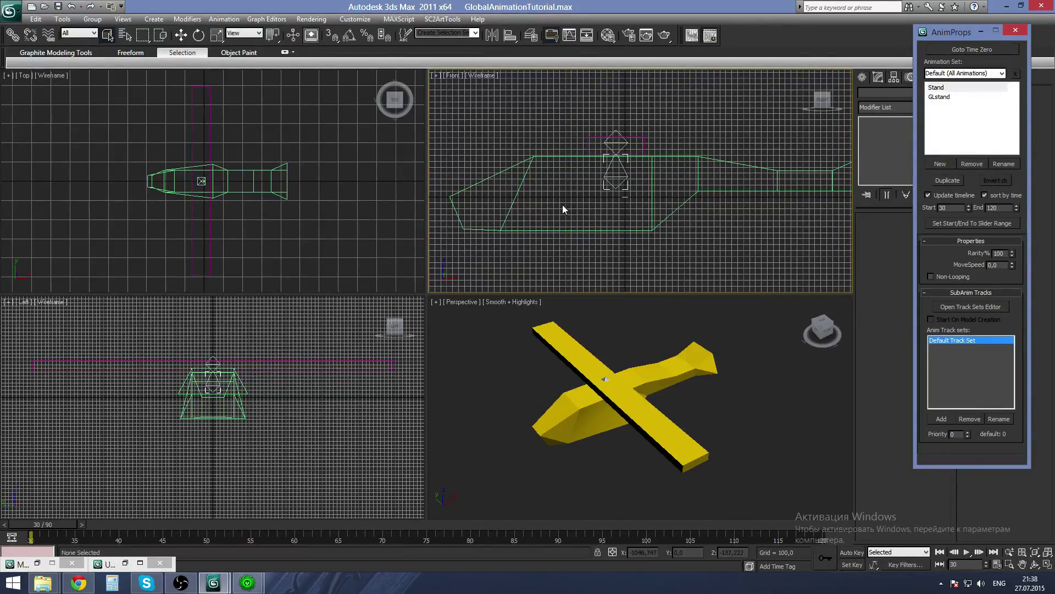
click(613, 176)
click(614, 142)
click(932, 97)
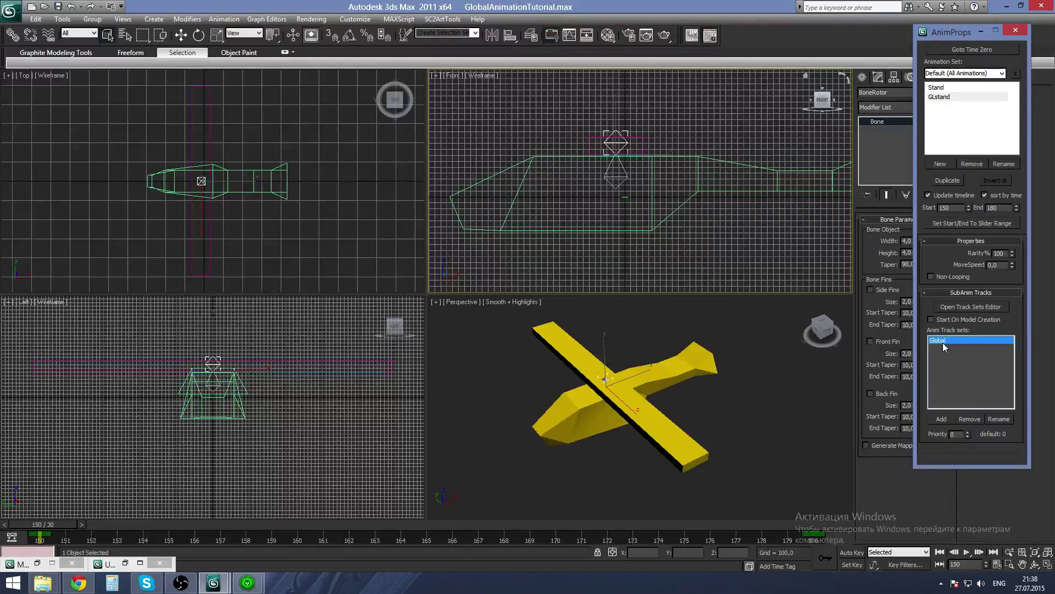
Reopen the Track Sets Editor to examine the Global set's BoneRotor tracks and its assigned animation, and minimize the editor
click(443, 19)
mouse_move(471, 82)
click(566, 81)
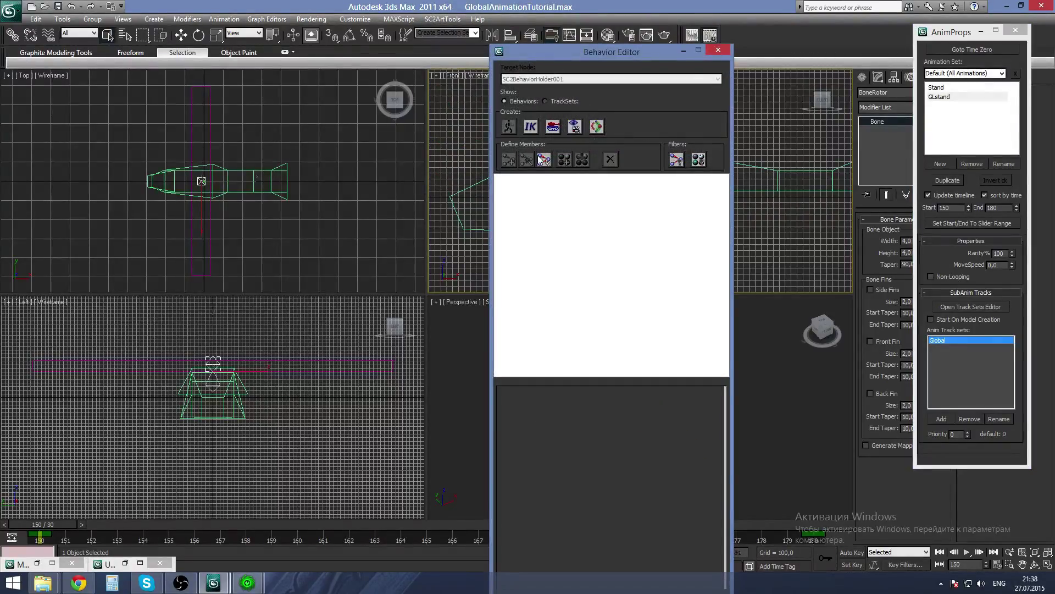
click(545, 101)
click(501, 179)
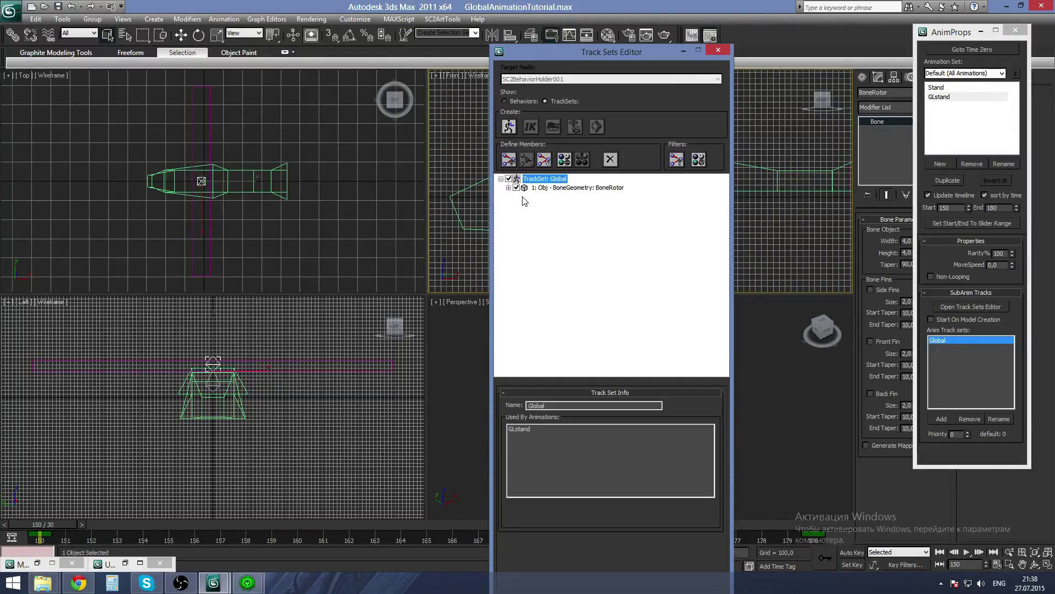
click(509, 188)
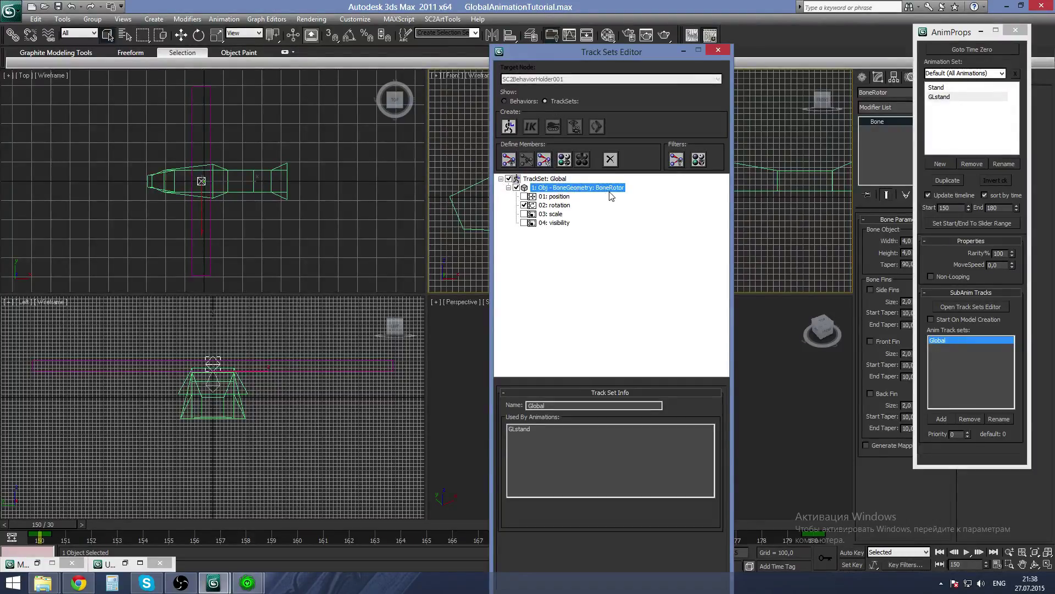
drag(637, 71, 394, 86)
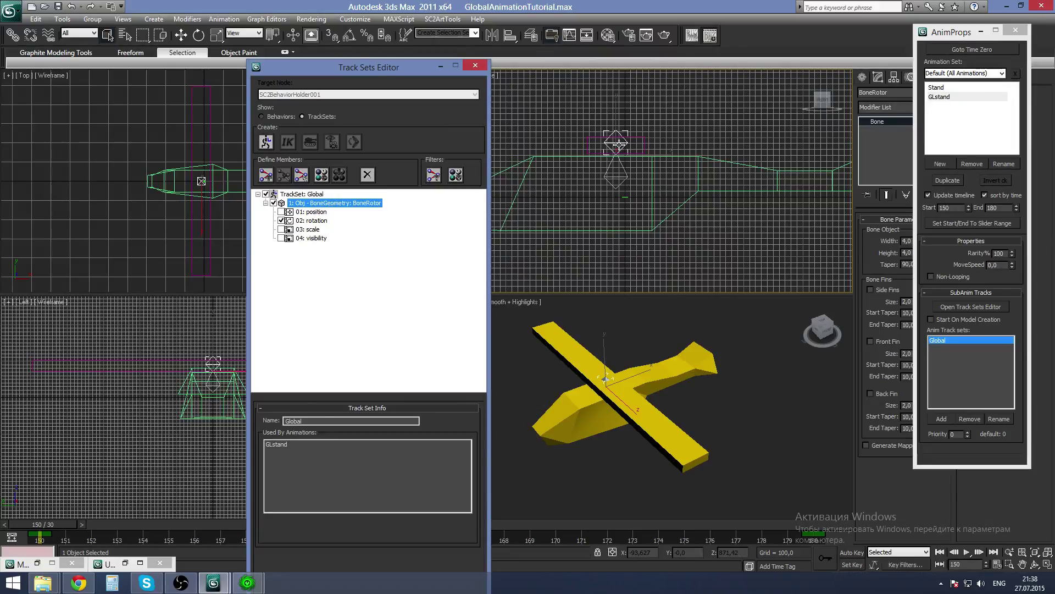
click(313, 221)
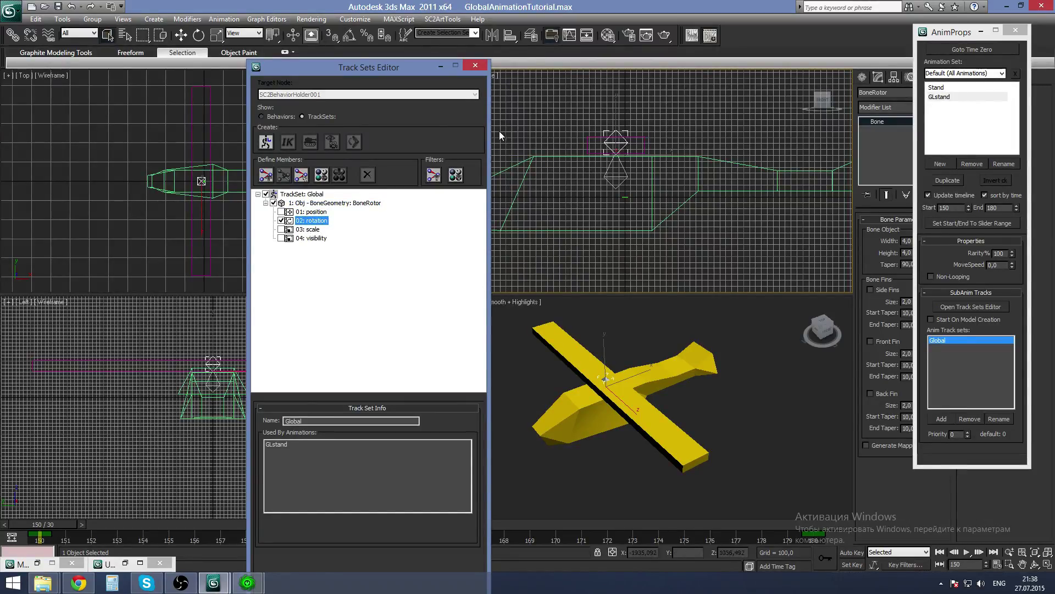
click(441, 66)
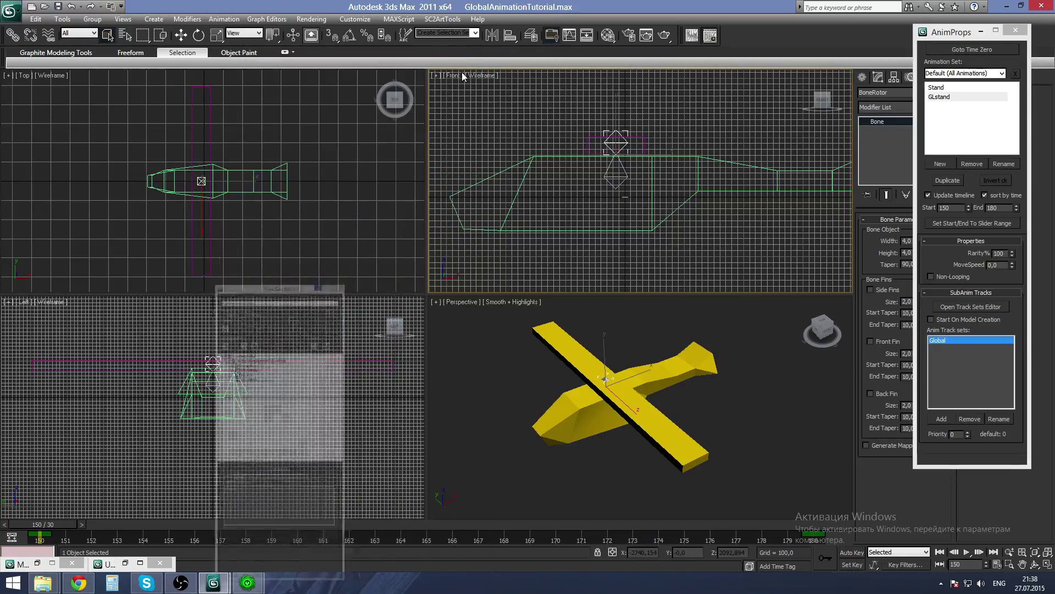
Open the exporter and preview the whole helicopter scene in the Cutscene Editor, and return to the 3ds Max scene
click(442, 21)
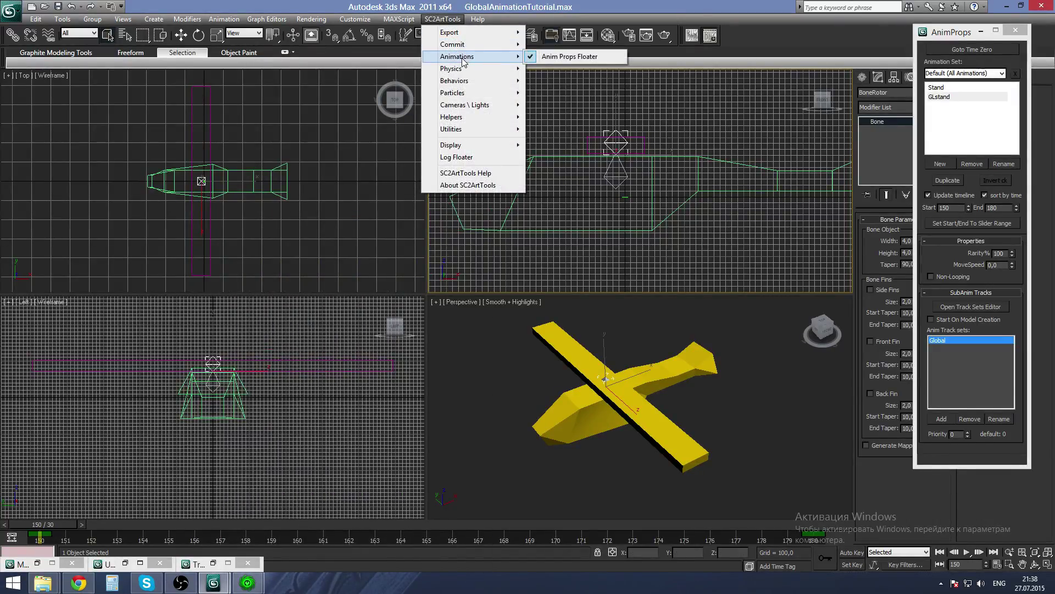
mouse_move(455, 34)
click(545, 33)
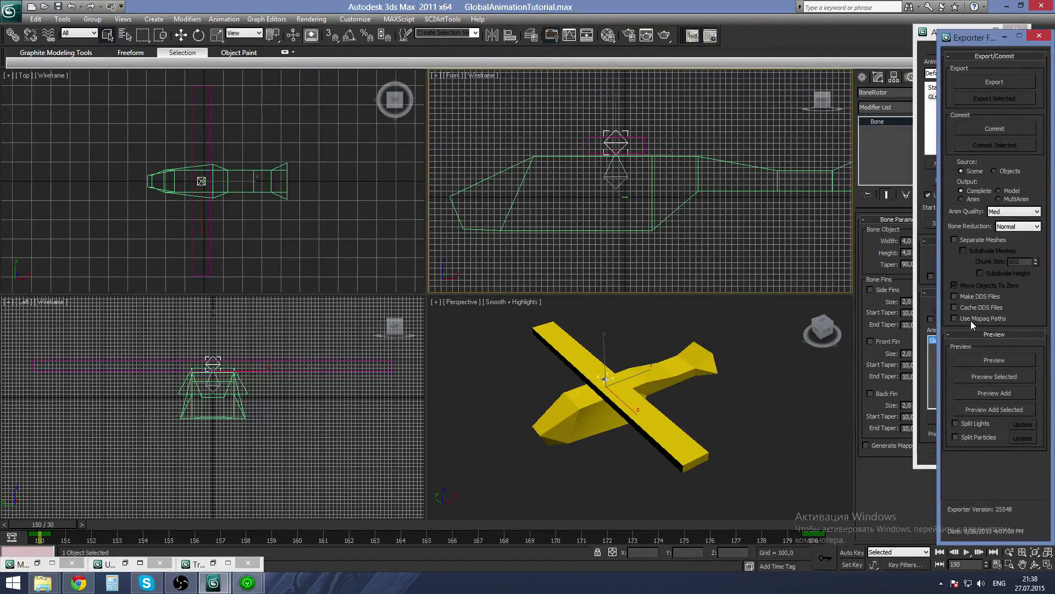
click(977, 361)
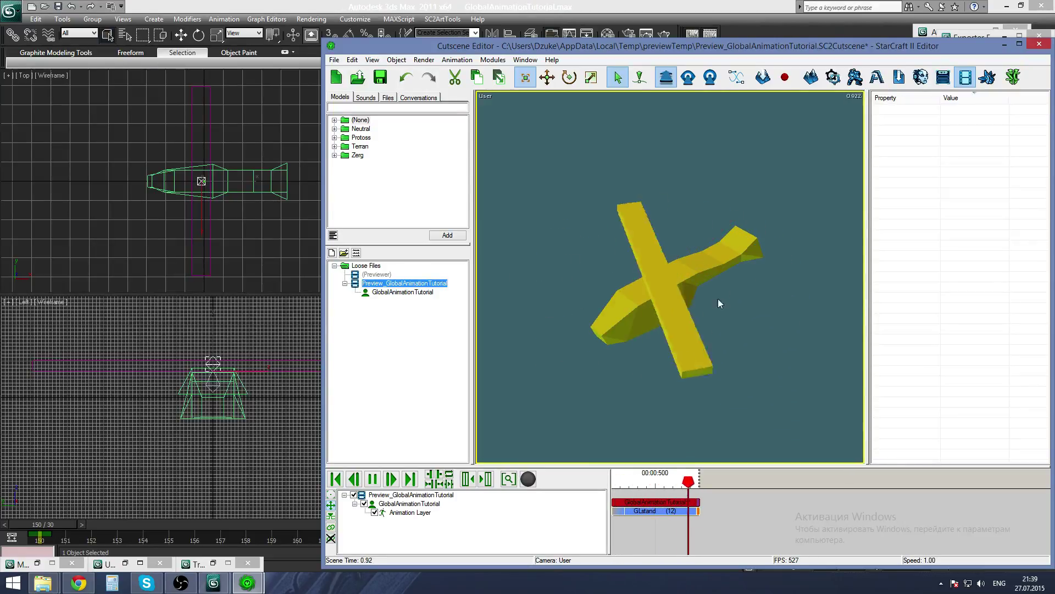
click(1005, 43)
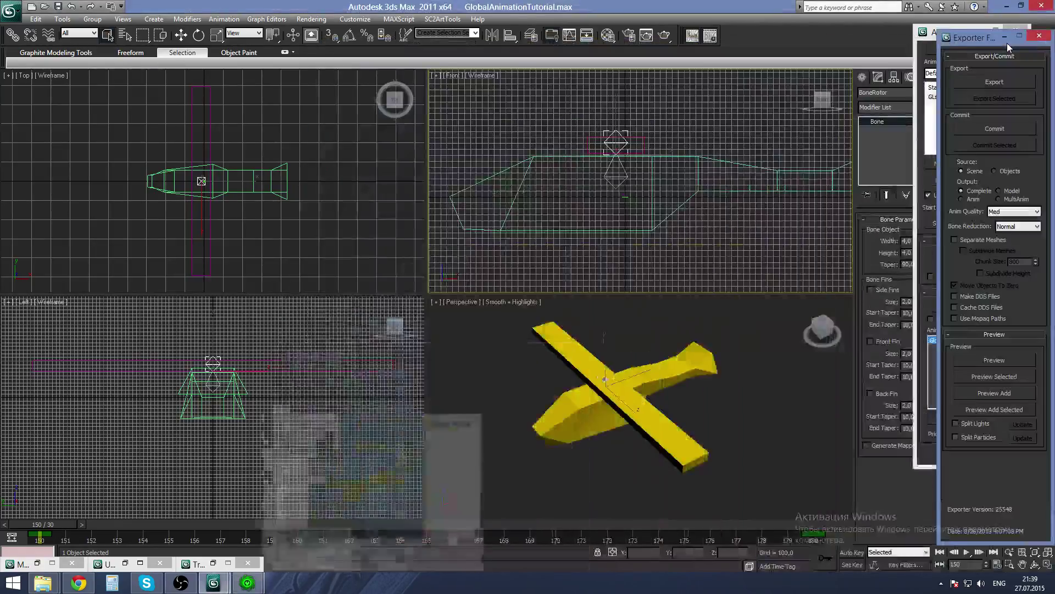
Minimize the exporter window and bring the AnimProps floater back up over the 3ds Max scene
click(524, 6)
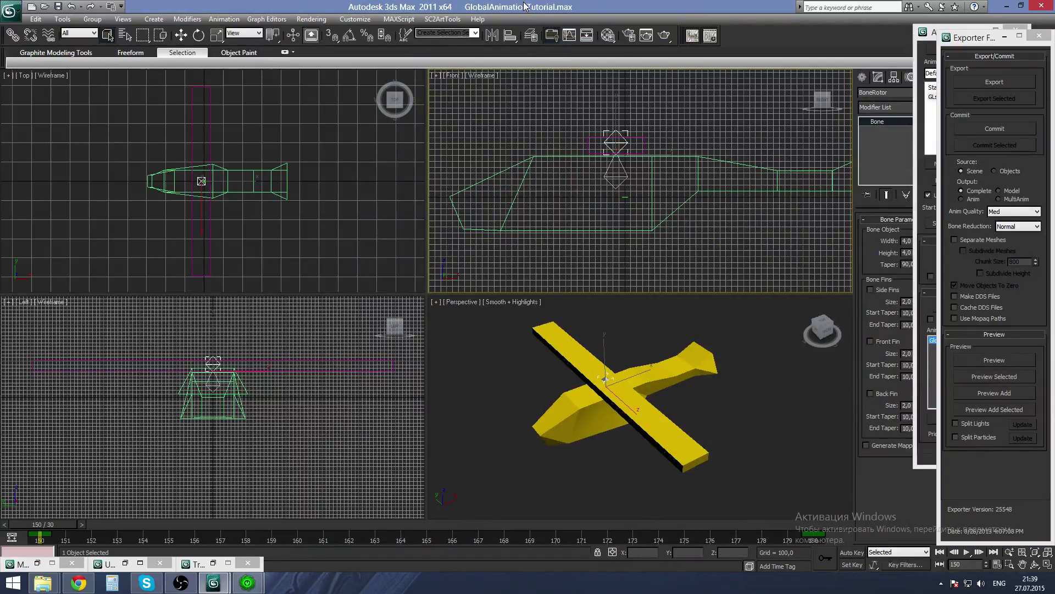
click(1004, 36)
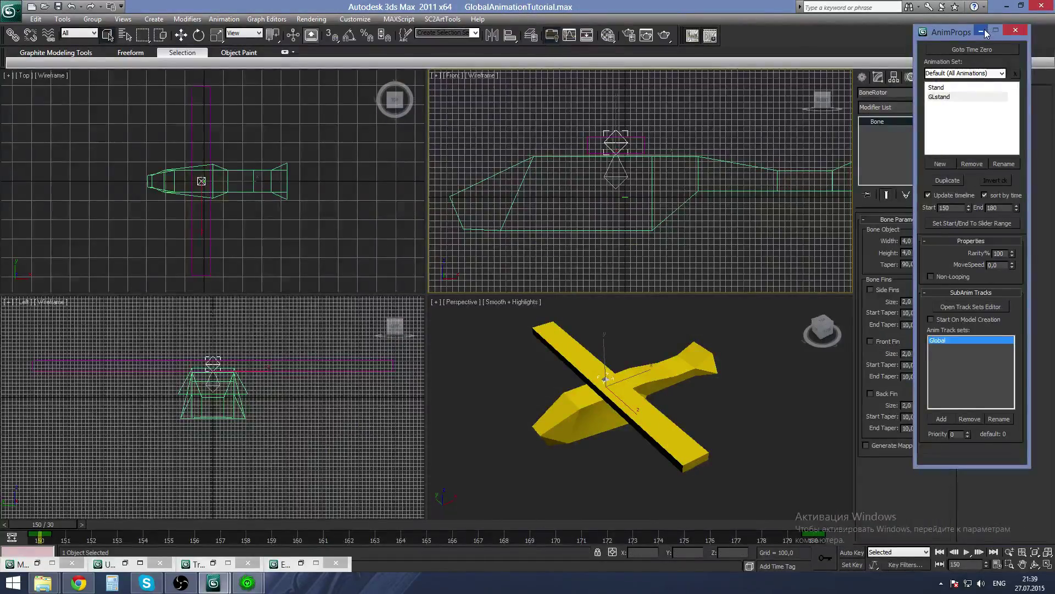
click(1005, 27)
click(443, 19)
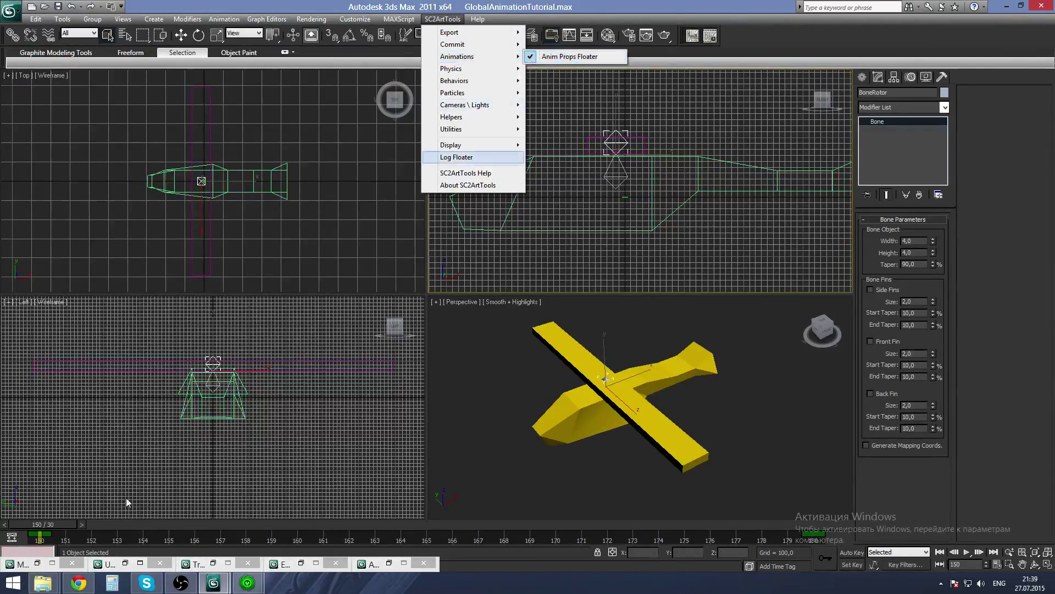
click(391, 563)
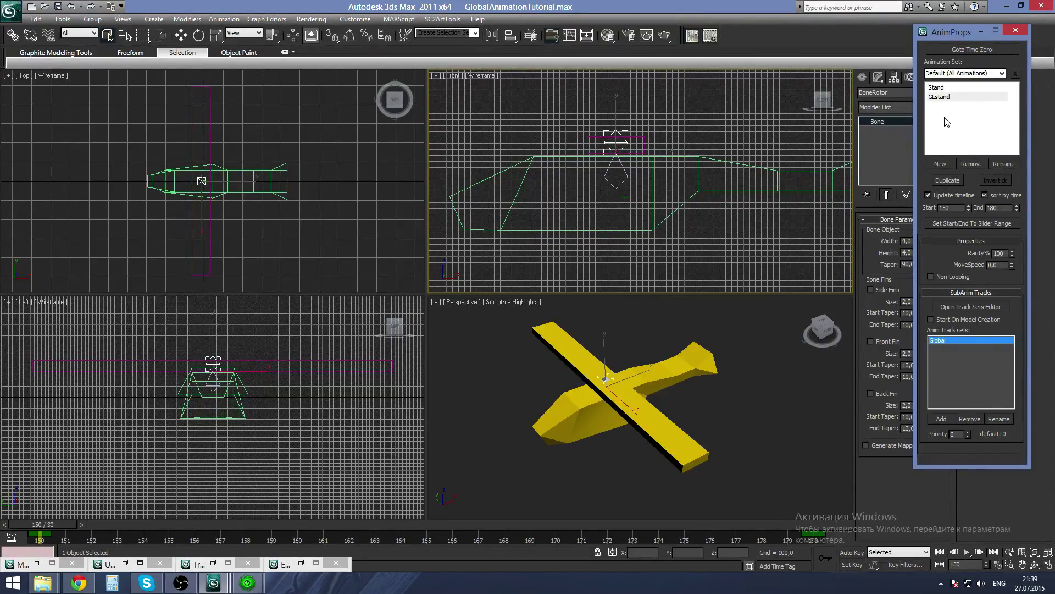
Create a new Walk animation starting at frame 210 with a length of 30, and make it the active animation
click(940, 164)
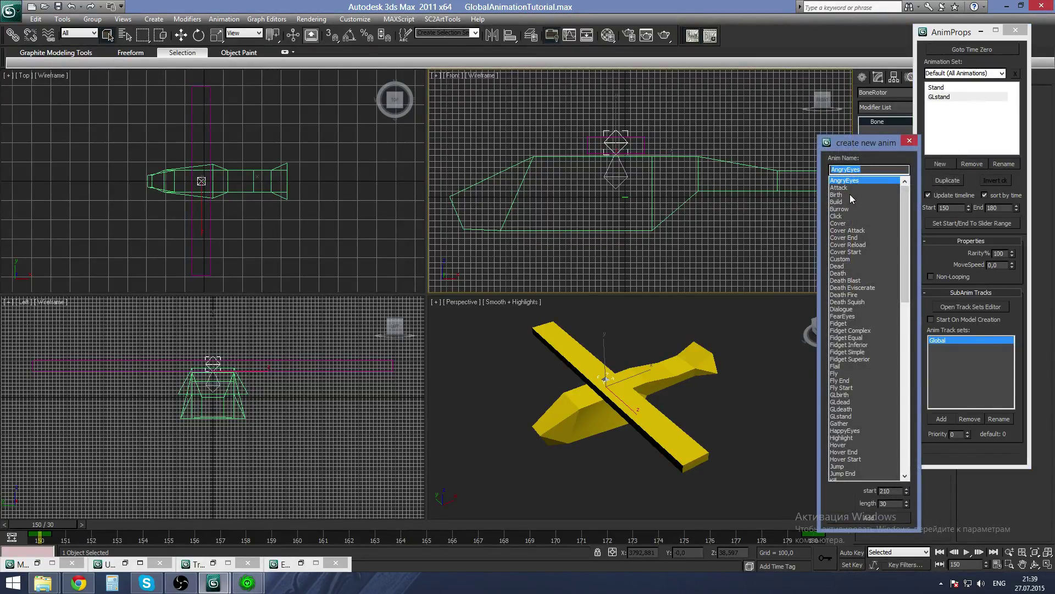
text(Walk)
click(849, 517)
click(909, 142)
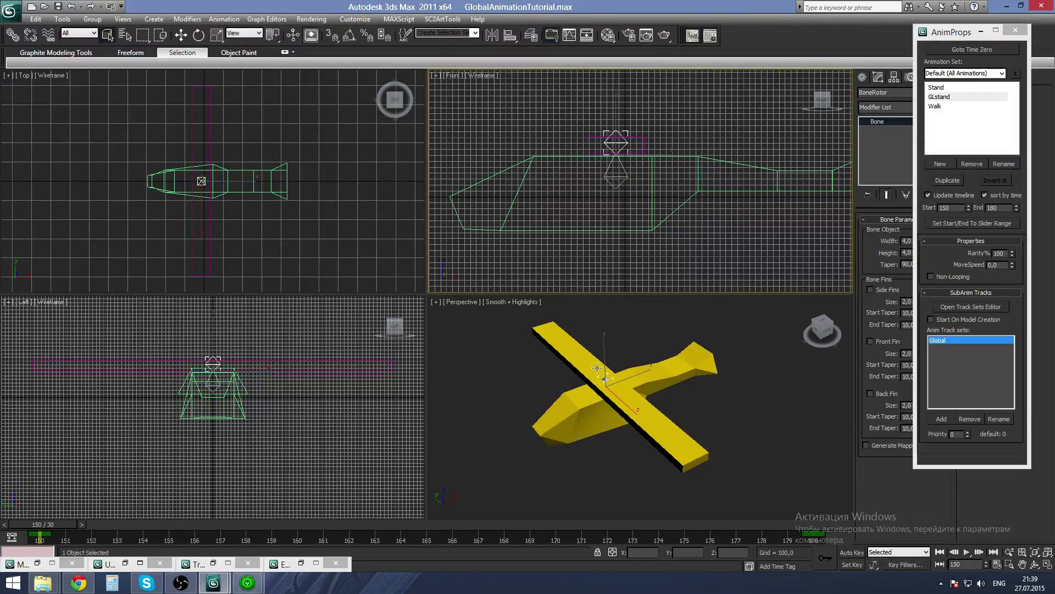
click(935, 106)
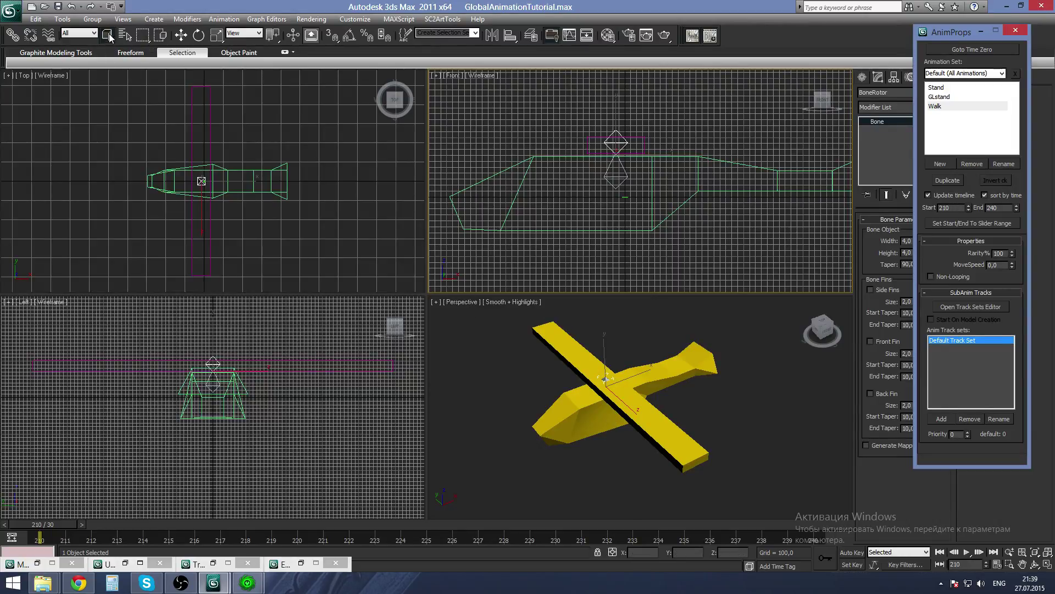
Turn on Set Key mode and pose BoneBody at frame 210, tilting it nose-down by about 18 degrees in the front view
click(625, 177)
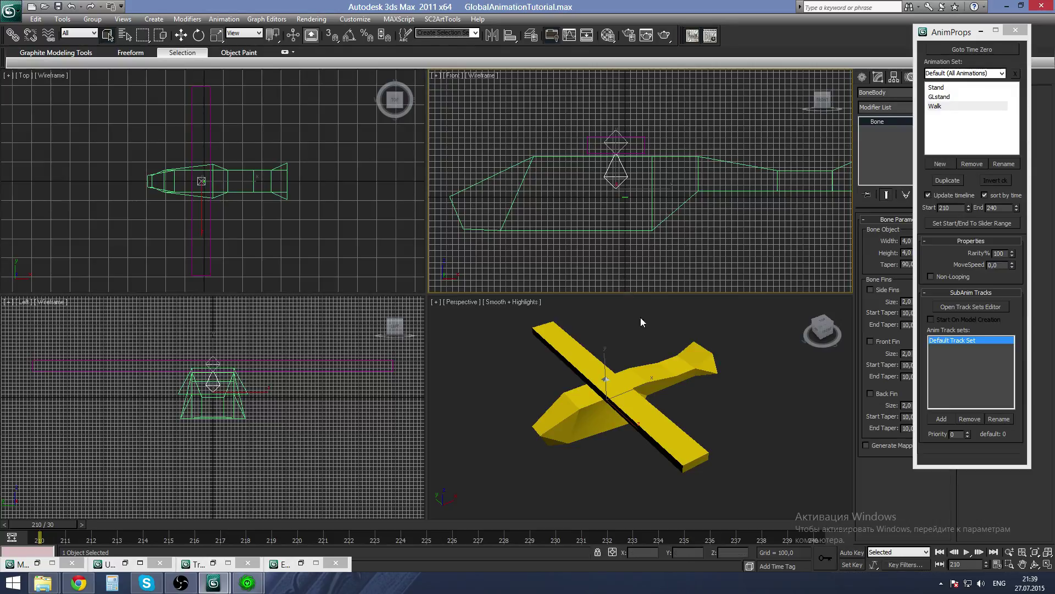
click(852, 552)
key(e)
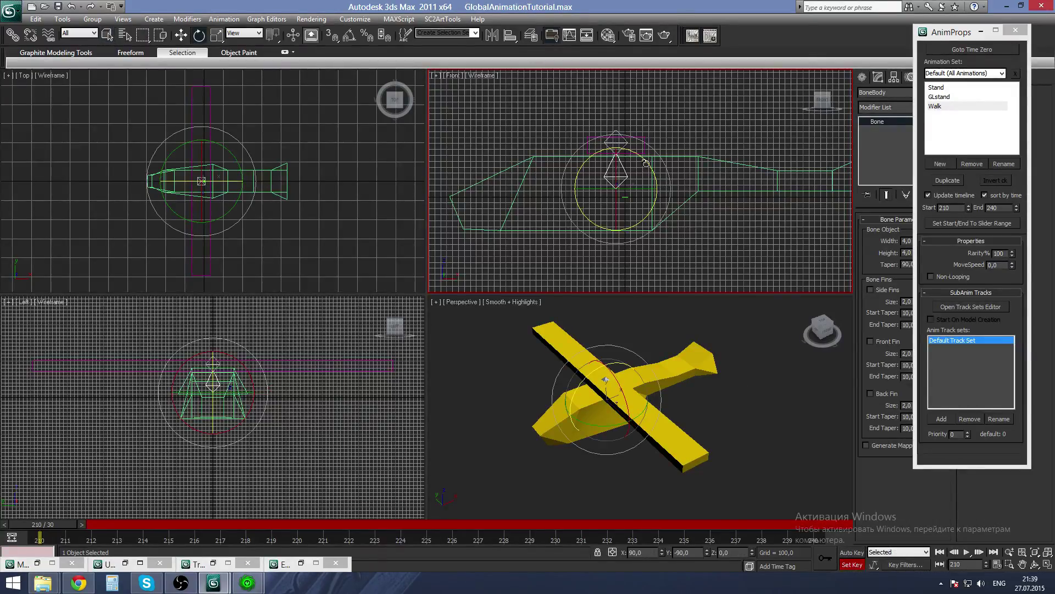
drag(646, 164, 635, 147)
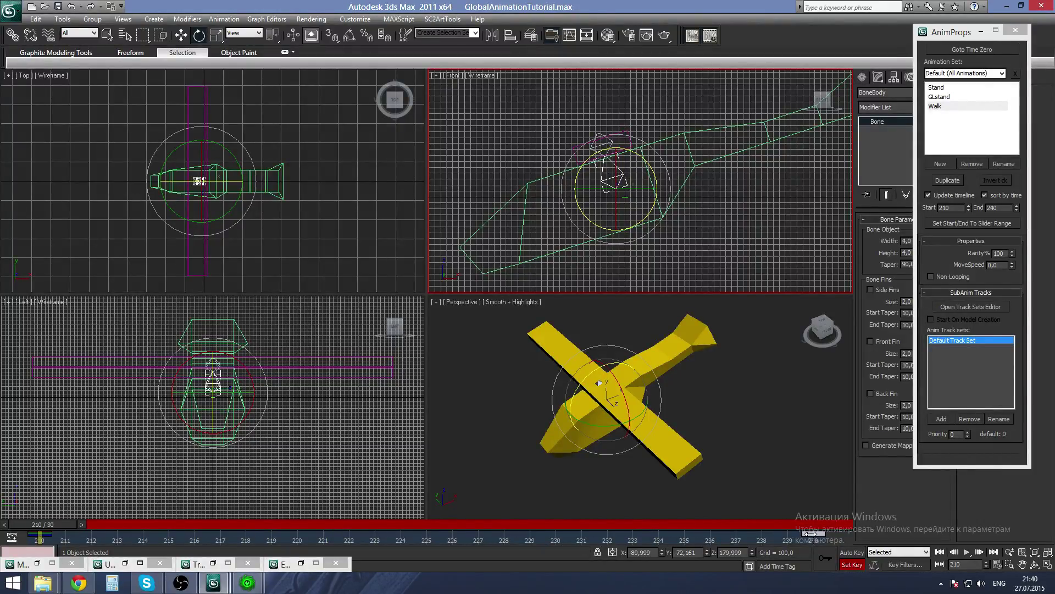
At frame 225, rotate BoneBody back up by about 9 degrees, key the pose, and turn off Set Key mode
drag(66, 527, 443, 536)
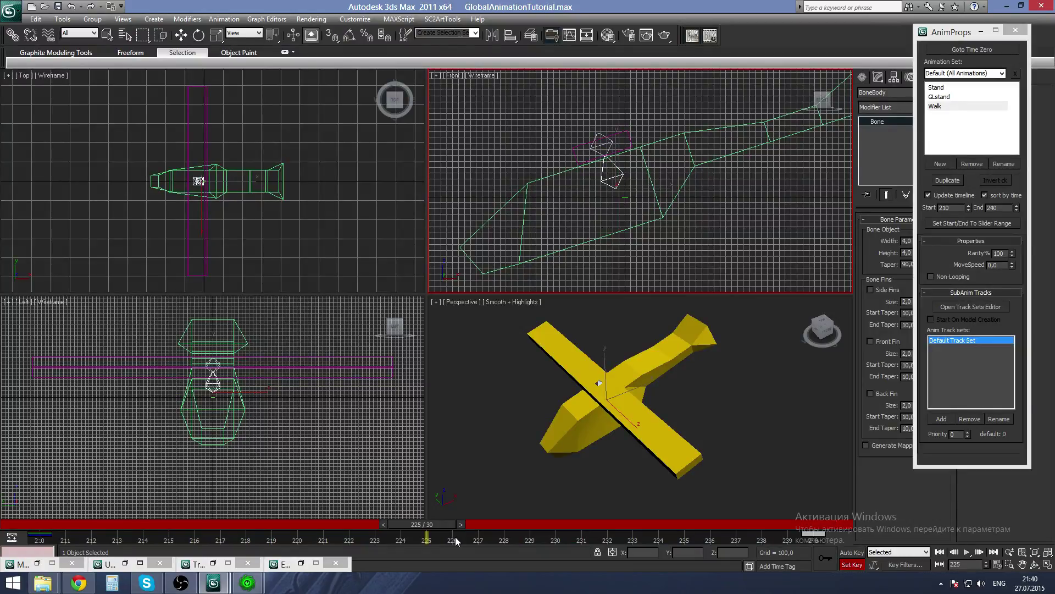
click(455, 541)
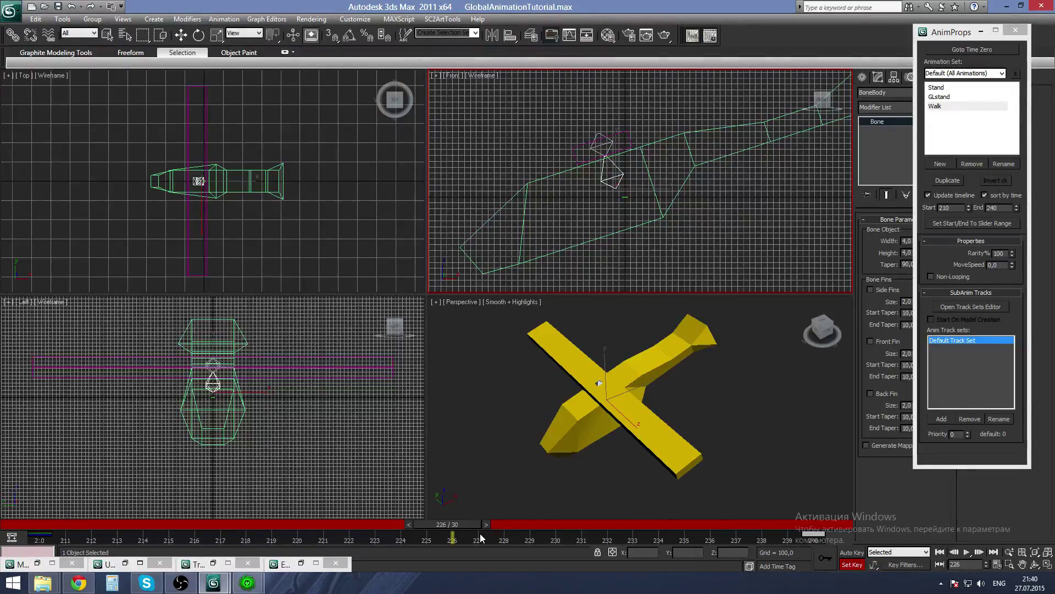
click(409, 524)
key(e)
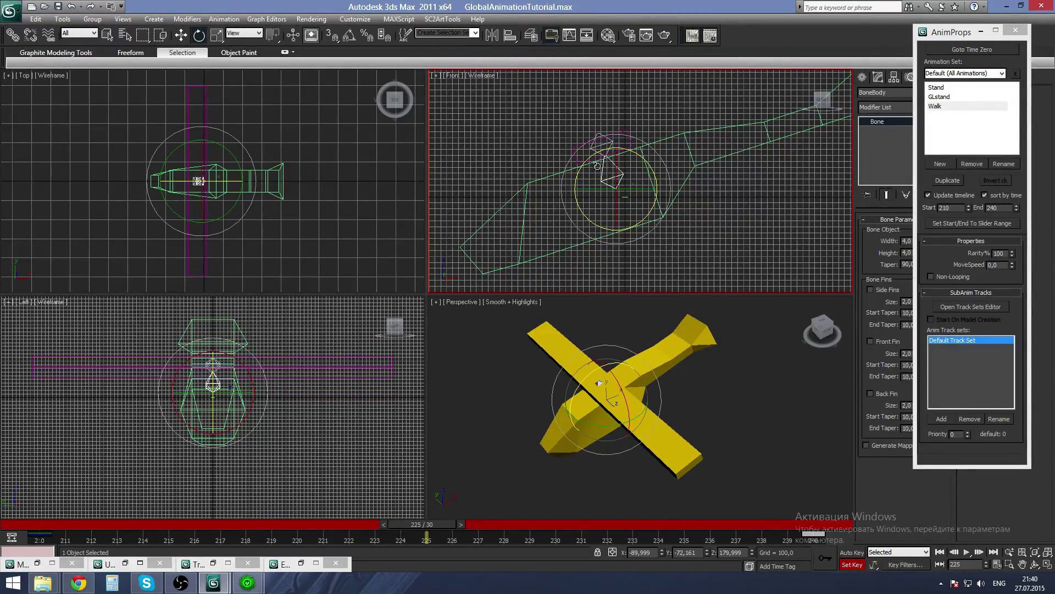
drag(636, 154, 640, 170)
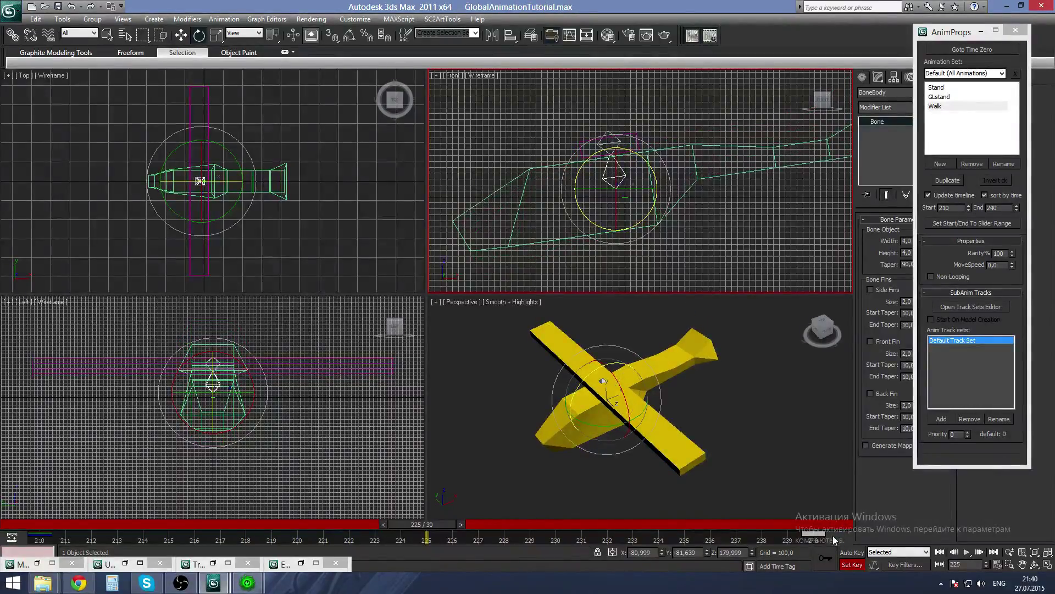
click(853, 567)
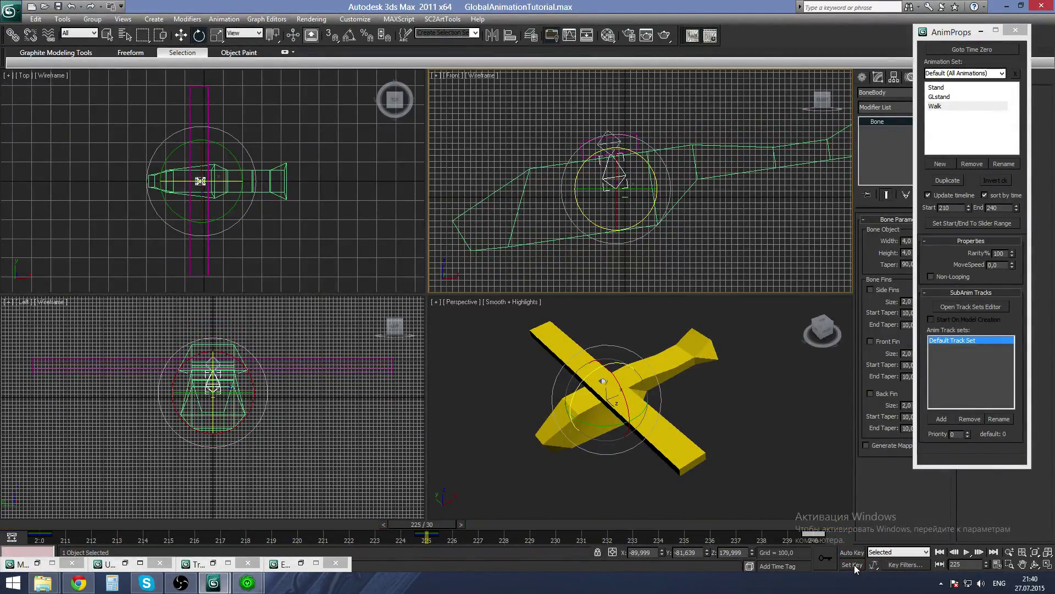
Preview the helicopter scene in the Cutscene Editor, and return to 3ds Max with Walk as the active animation
click(442, 19)
mouse_move(469, 31)
click(549, 94)
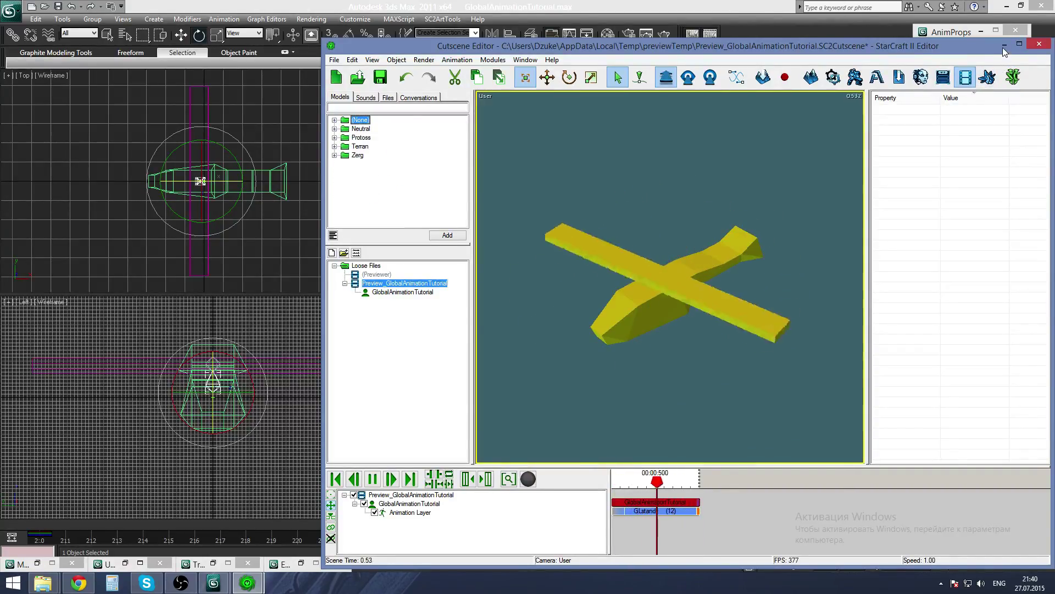
click(956, 32)
click(940, 109)
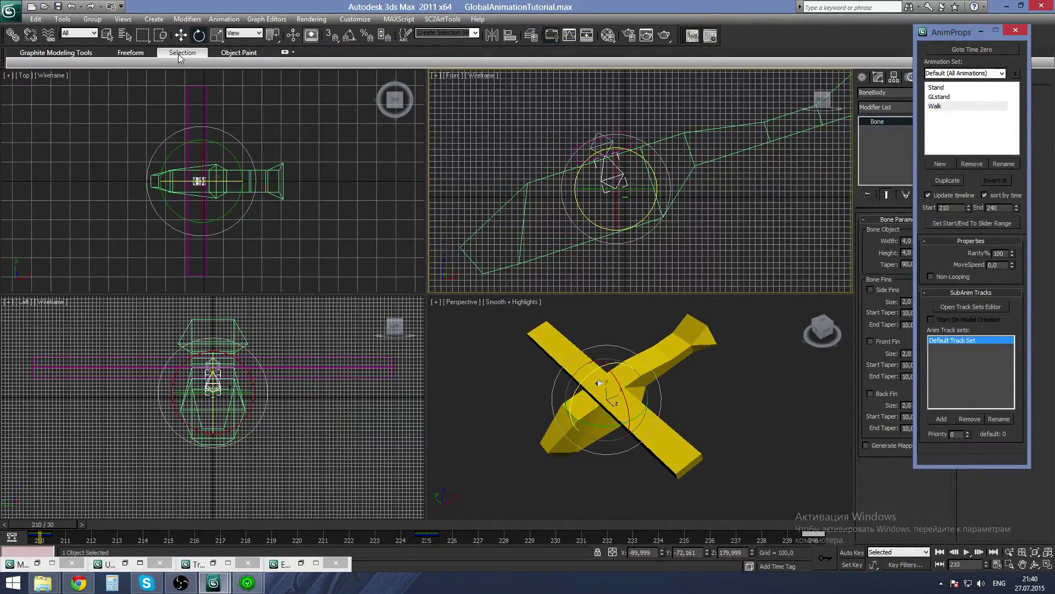
Examine the rig by selecting the body mesh, BoneBody and the rotor box in turn, and clear the selection
click(107, 36)
click(499, 155)
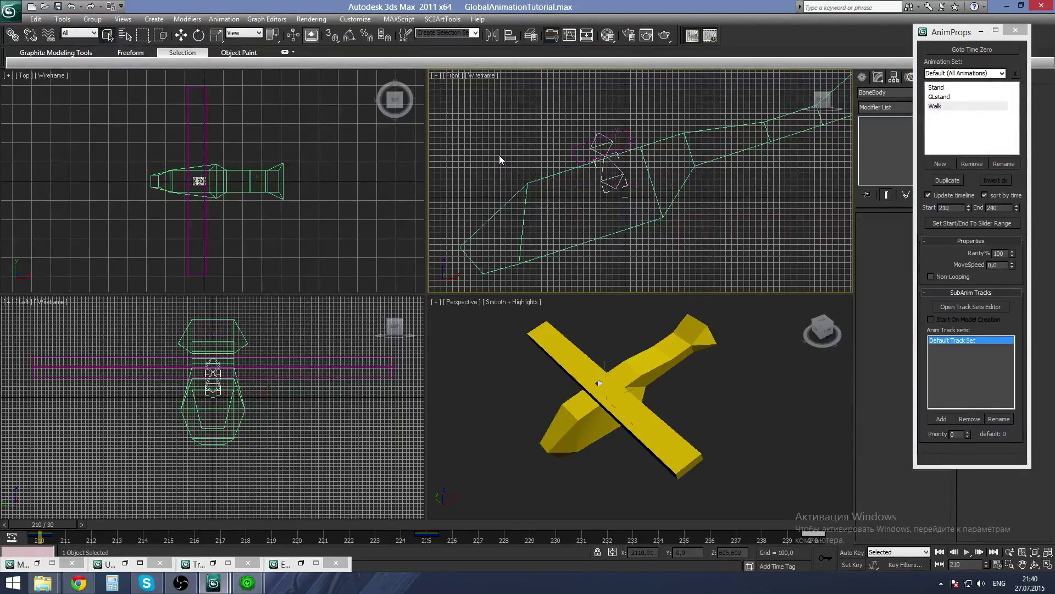
click(544, 180)
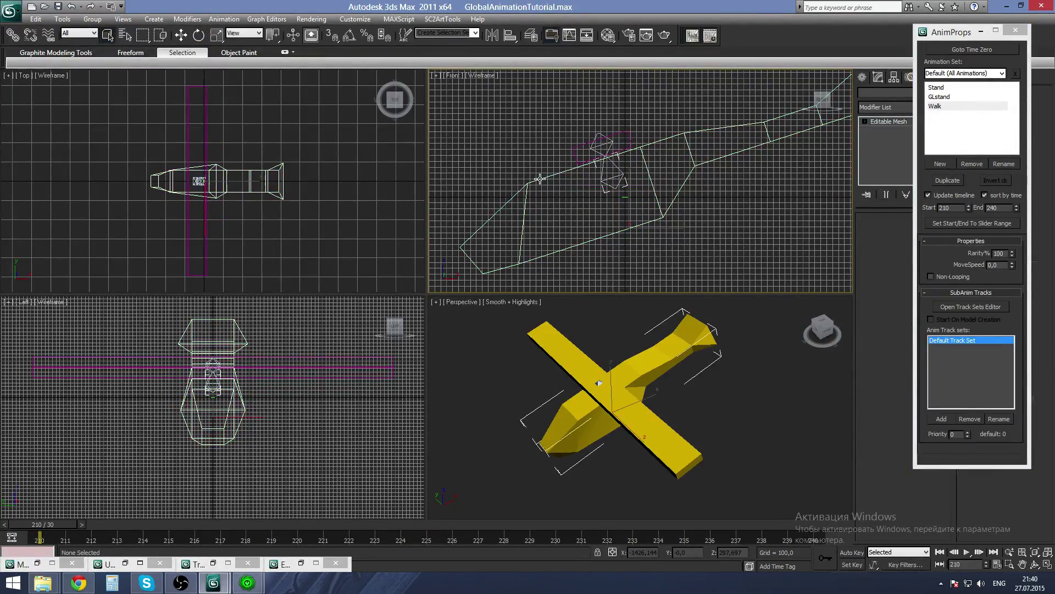
click(609, 177)
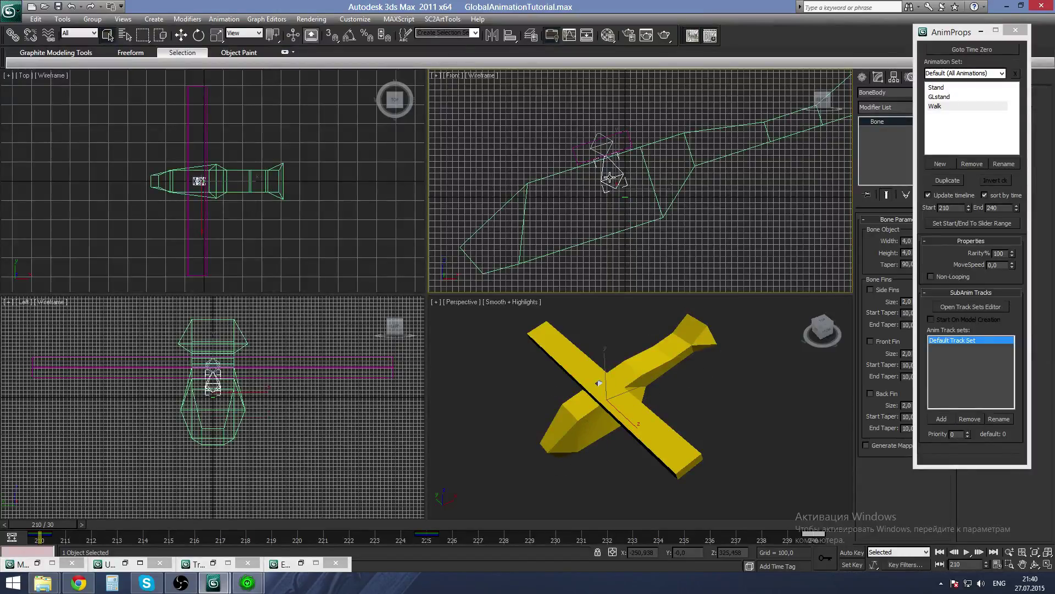
click(627, 145)
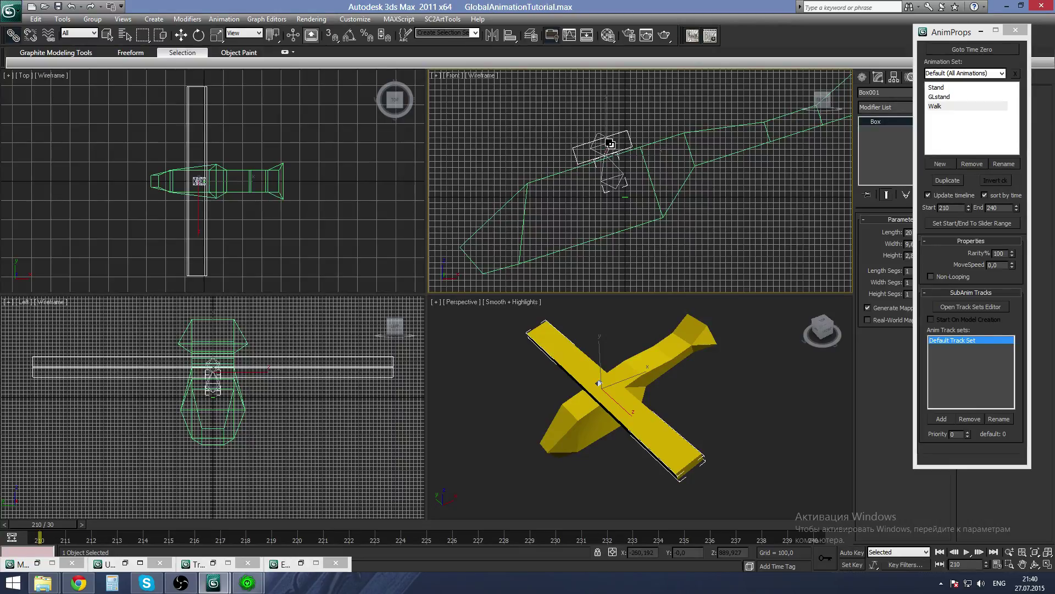
right_click(663, 186)
click(652, 181)
click(655, 187)
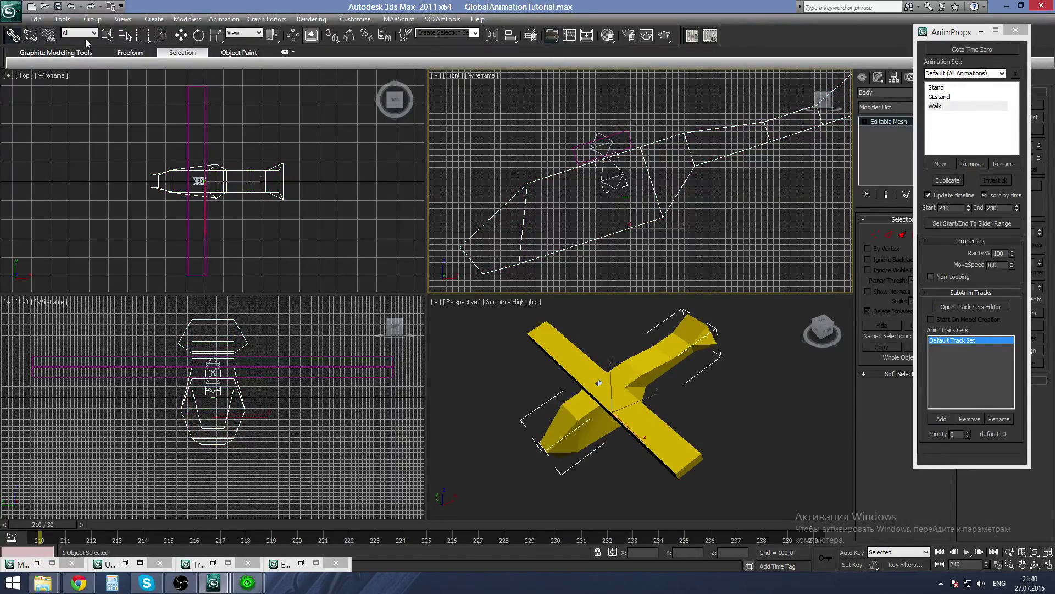
drag(820, 242, 820, 242)
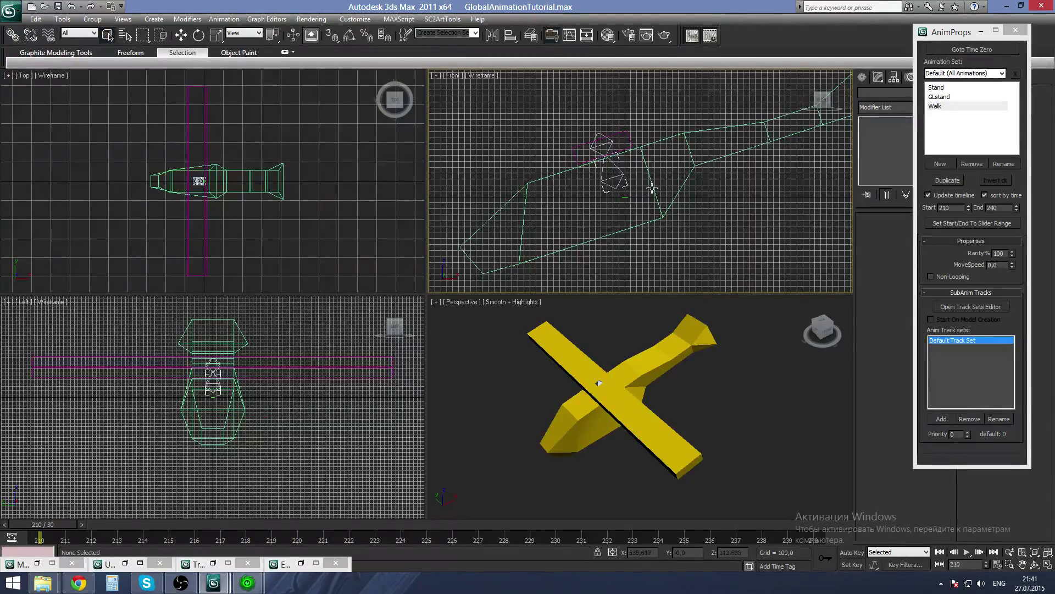
click(810, 324)
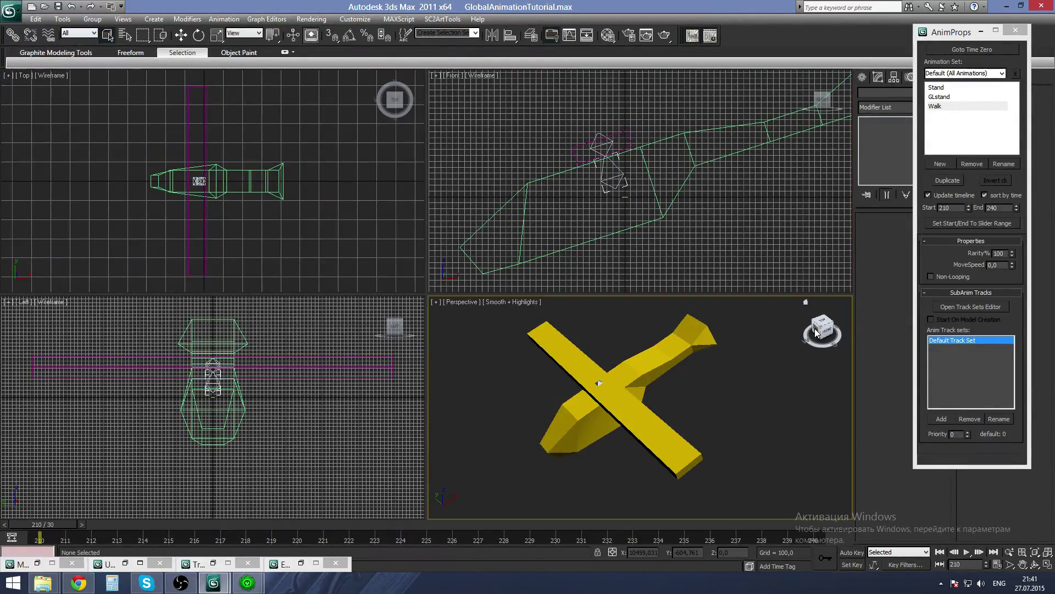
drag(818, 335, 770, 360)
alt+middle_drag(599, 371, 621, 375)
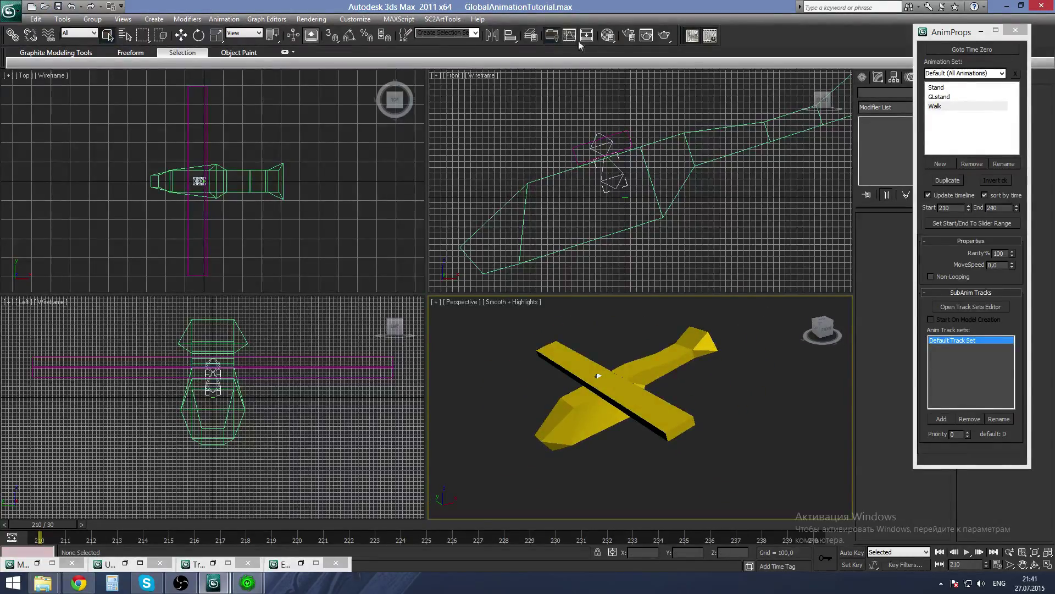
click(180, 582)
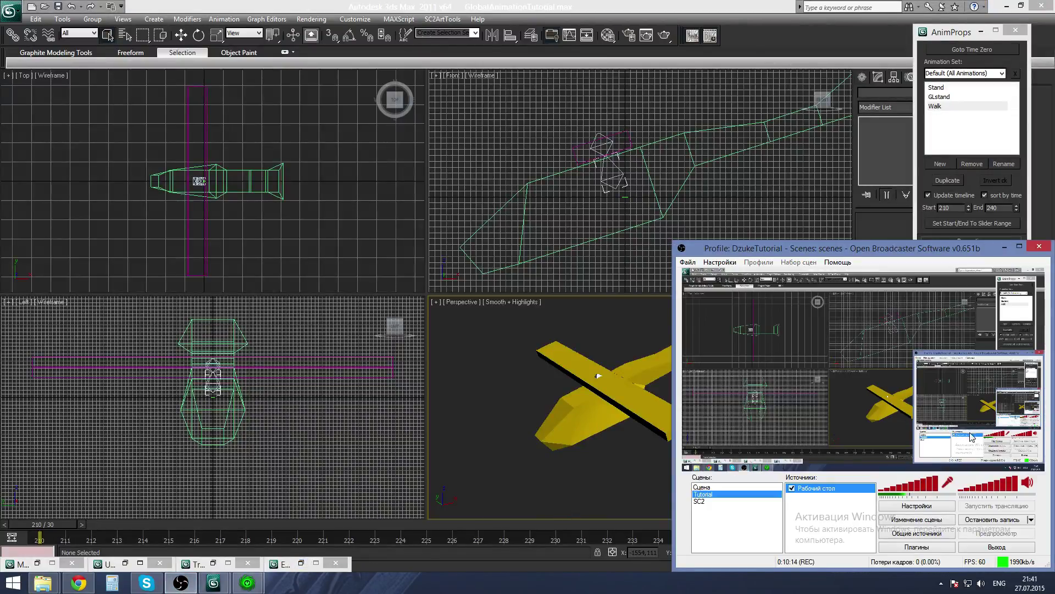